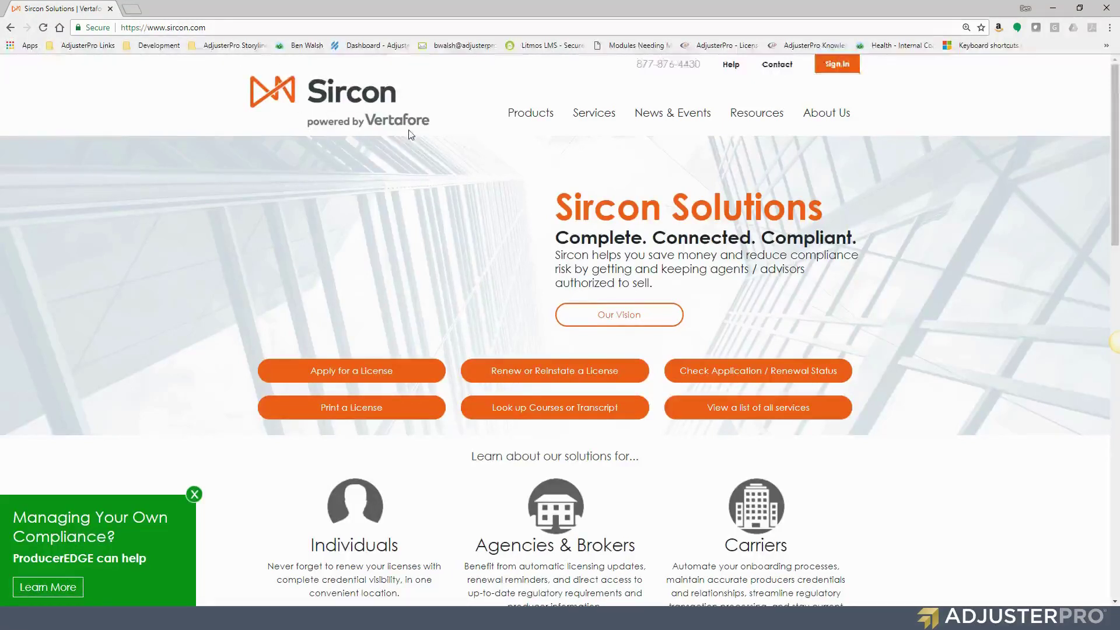
Go to the License Applications page with the orange Apply for a License button
left_click(357, 371)
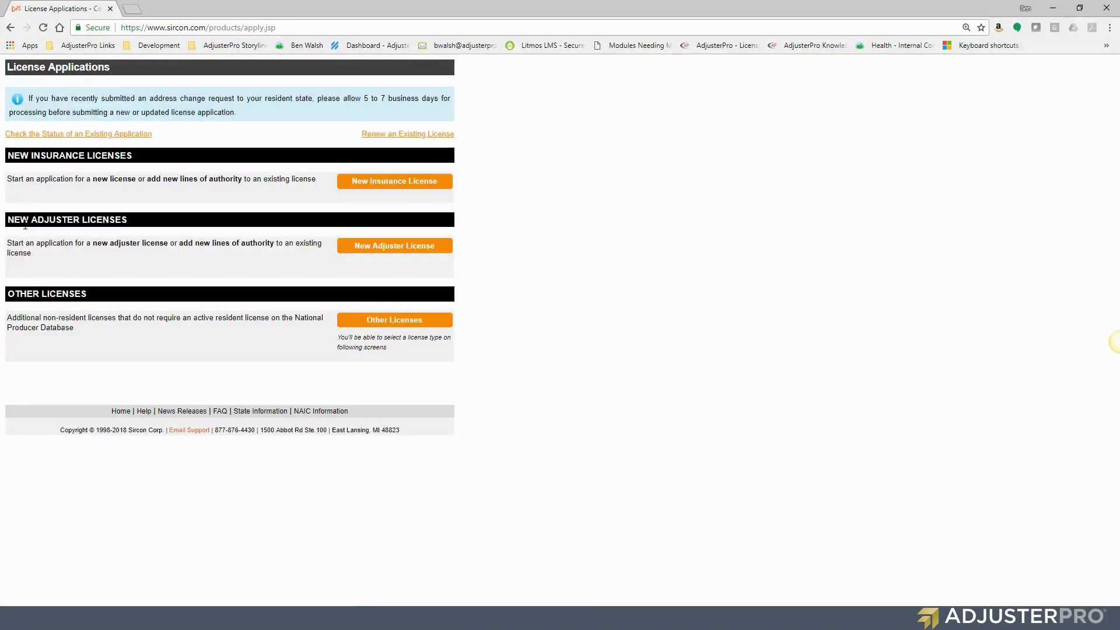
Start a New Adjuster License as an individual, not licensed in a resident state, seeking a resident license
left_click(380, 250)
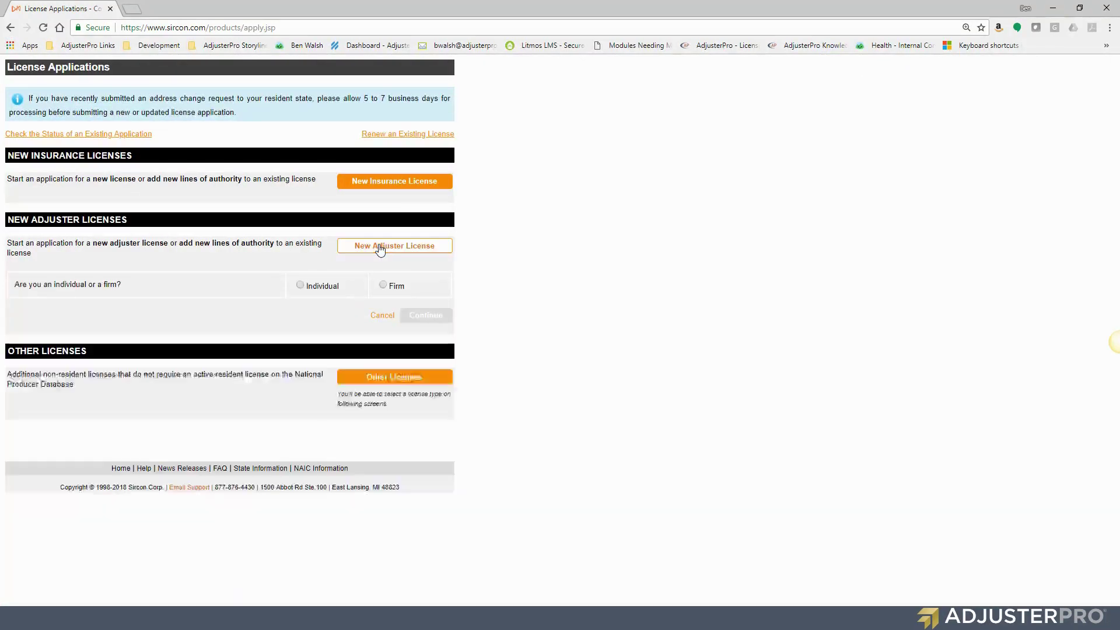
left_click(301, 286)
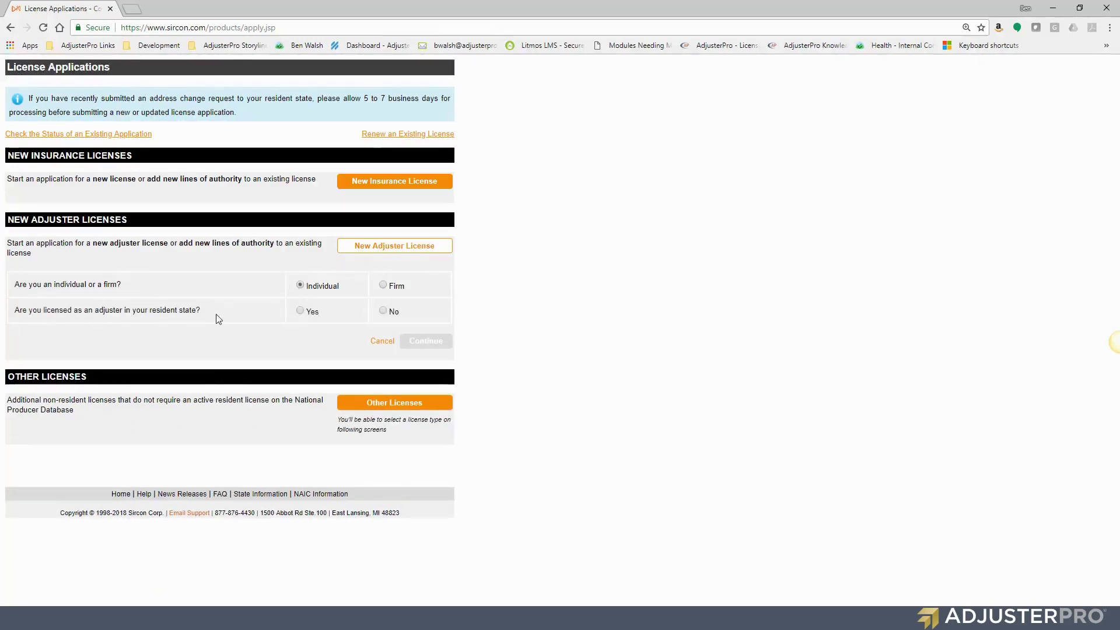
left_click(384, 311)
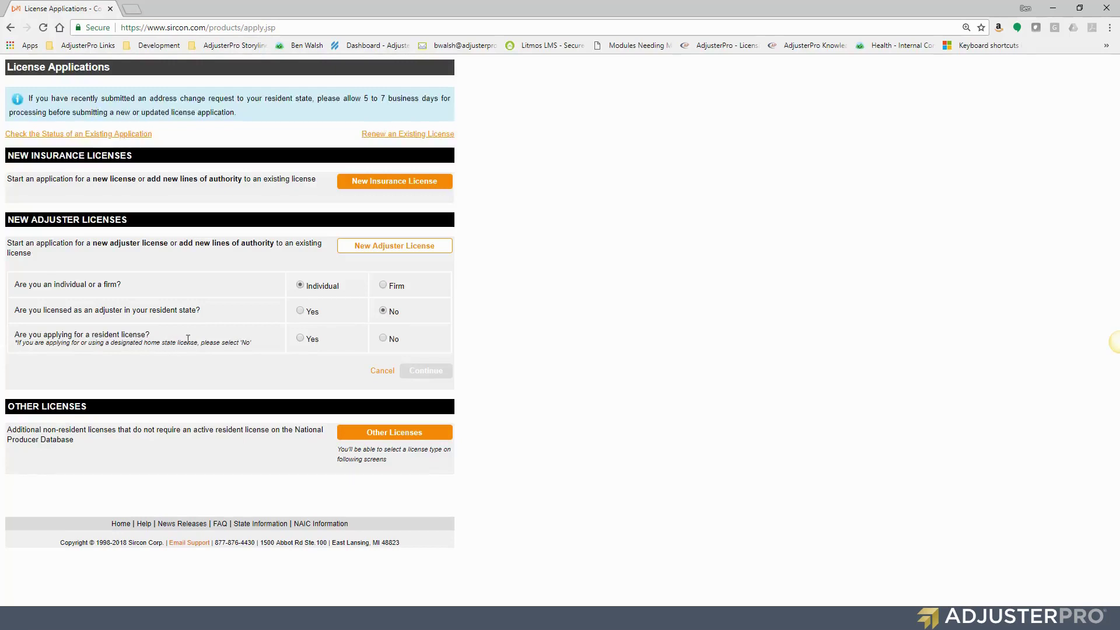
left_click(300, 338)
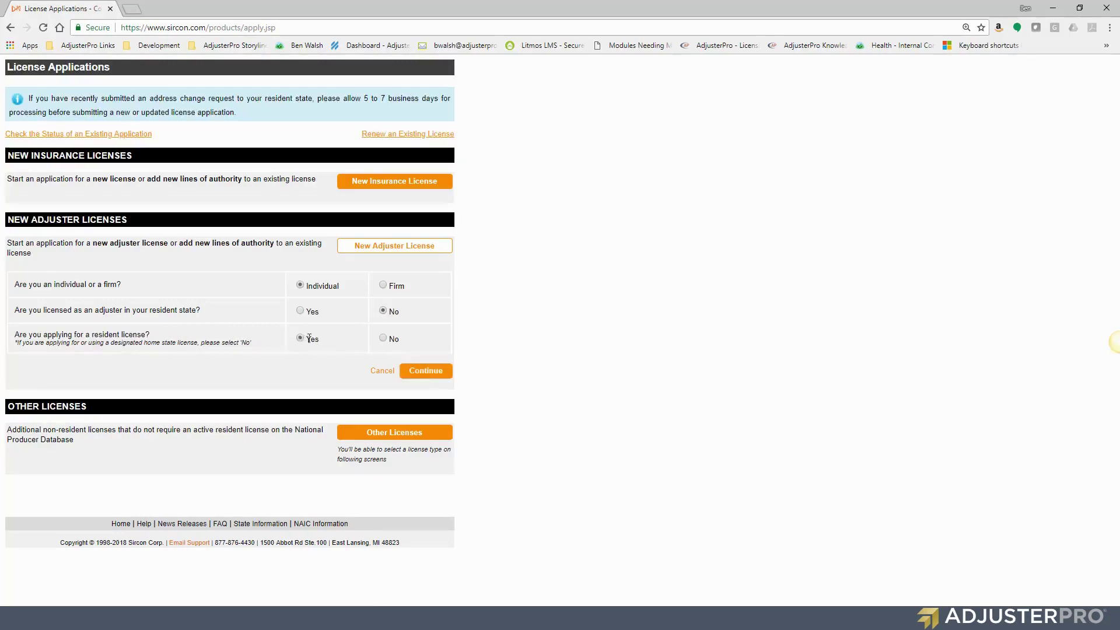
left_click(427, 373)
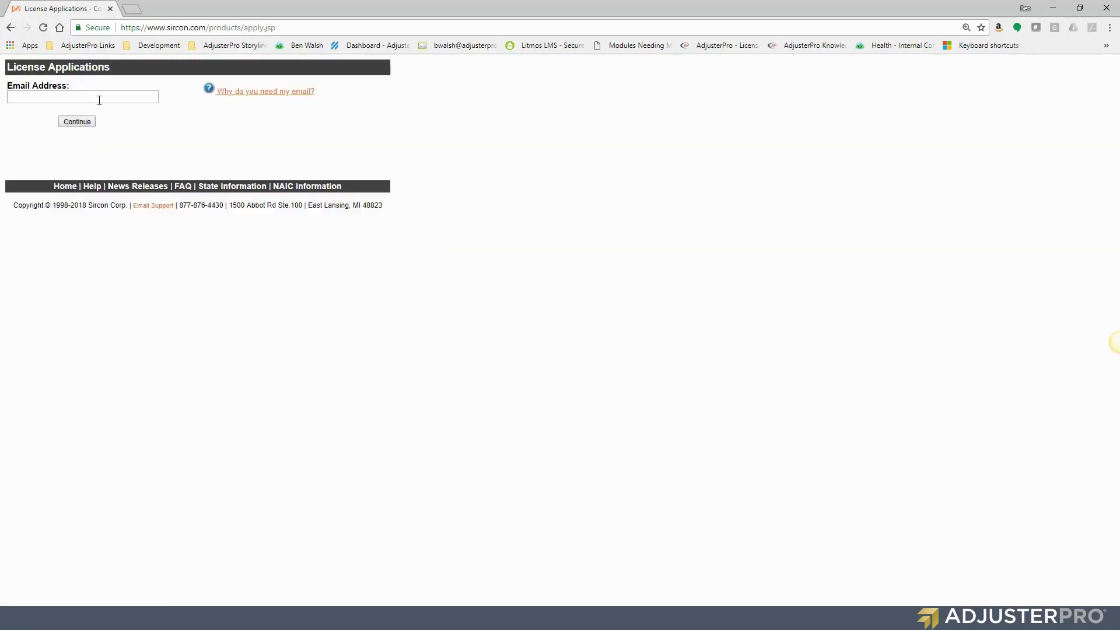
Enter the applicant's email address, then submit the Texas and credit-card payment choices
left_click(100, 99)
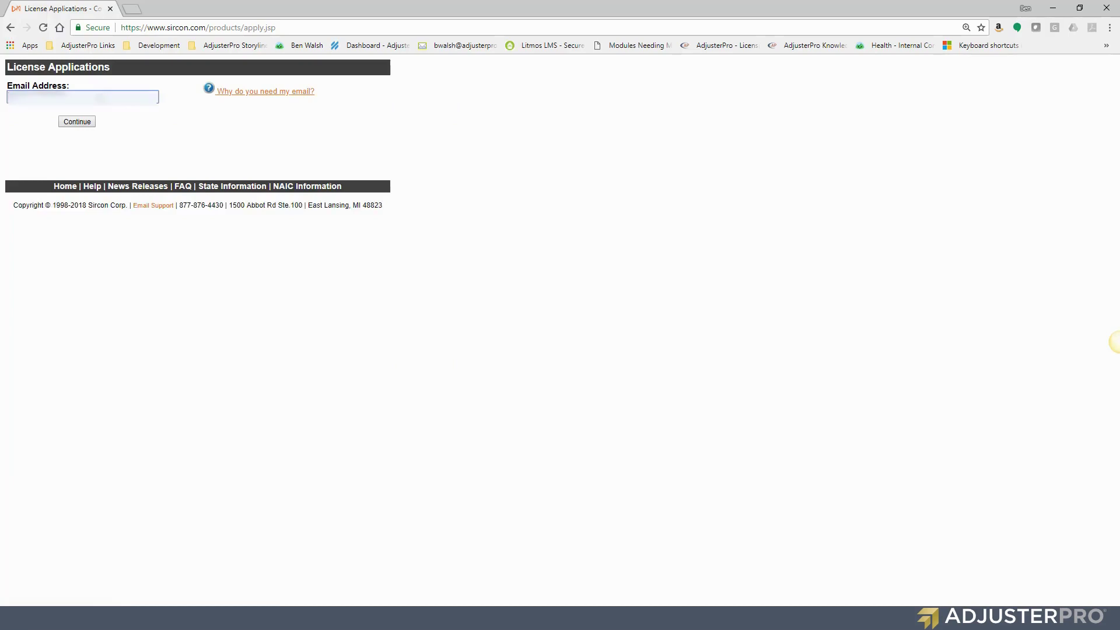
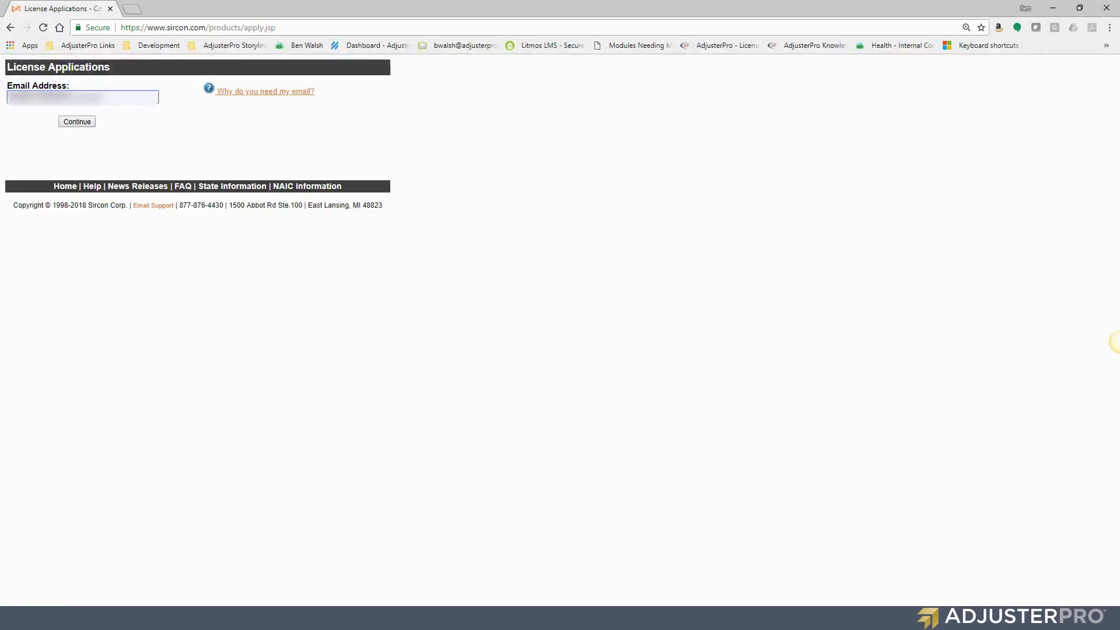
key("Return")
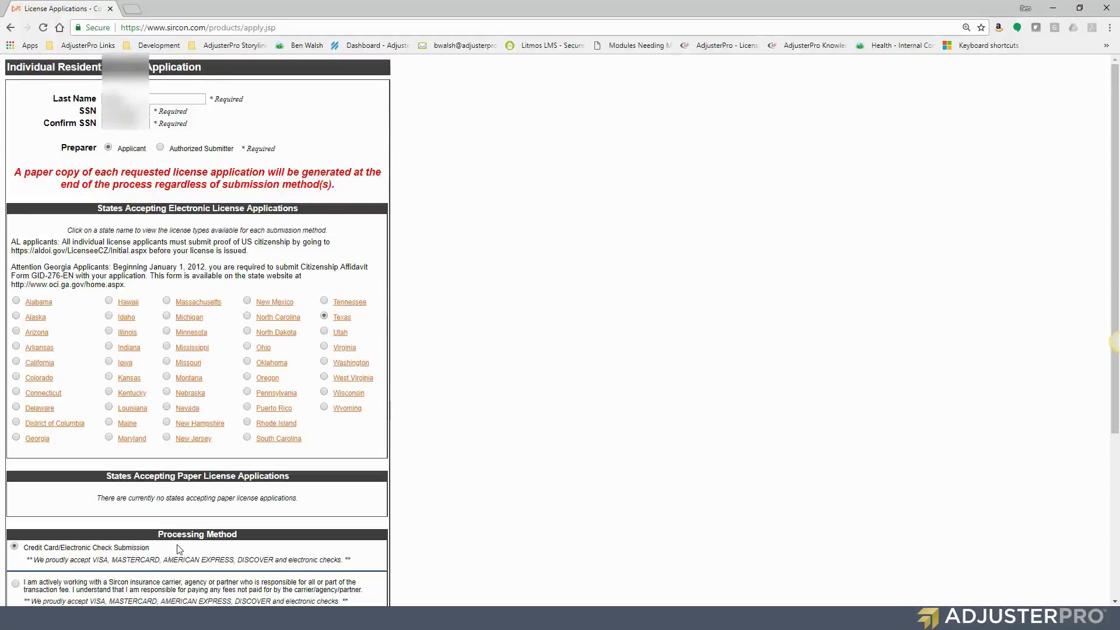
scroll(178, 549, "down", 4)
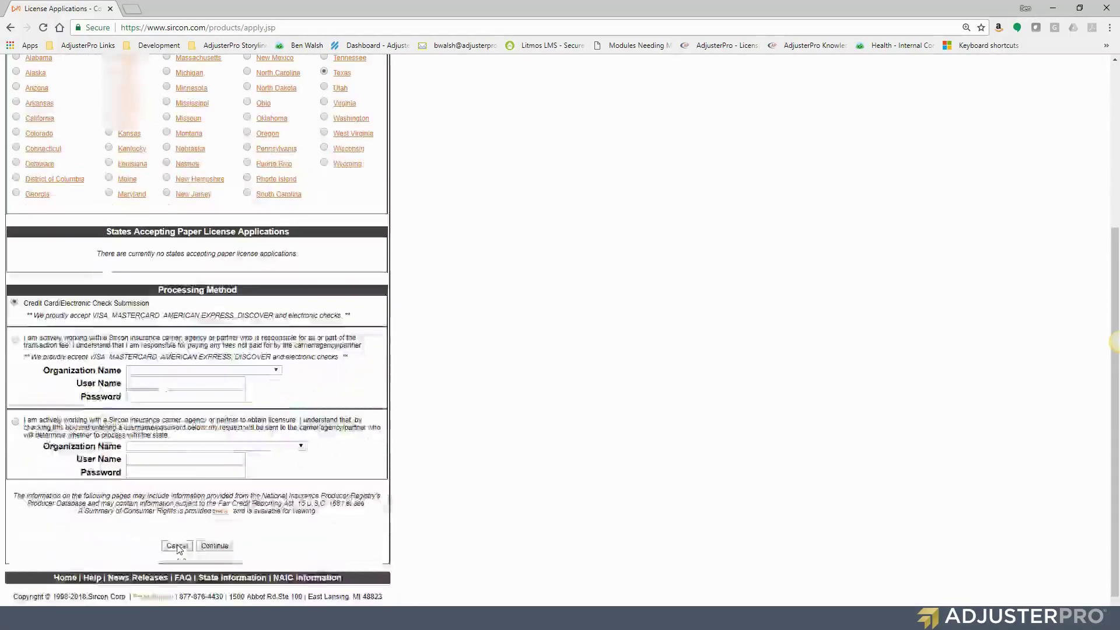
left_click(215, 547)
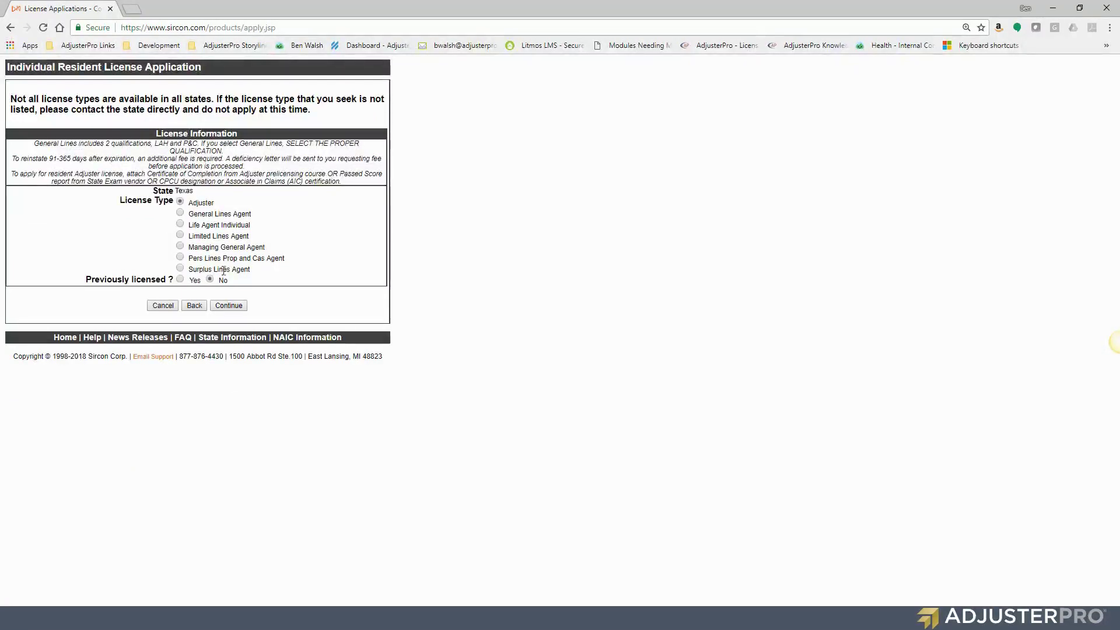
Keep the Adjuster license type and select the Adjuster - All Lines qualification for Texas
left_click(229, 306)
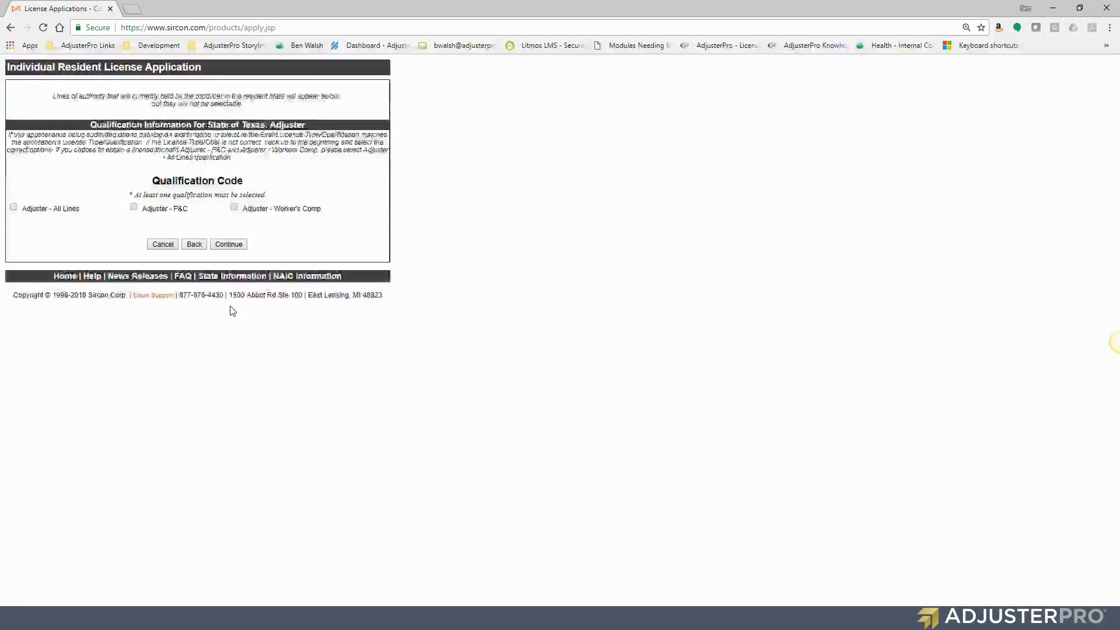
left_click(13, 209)
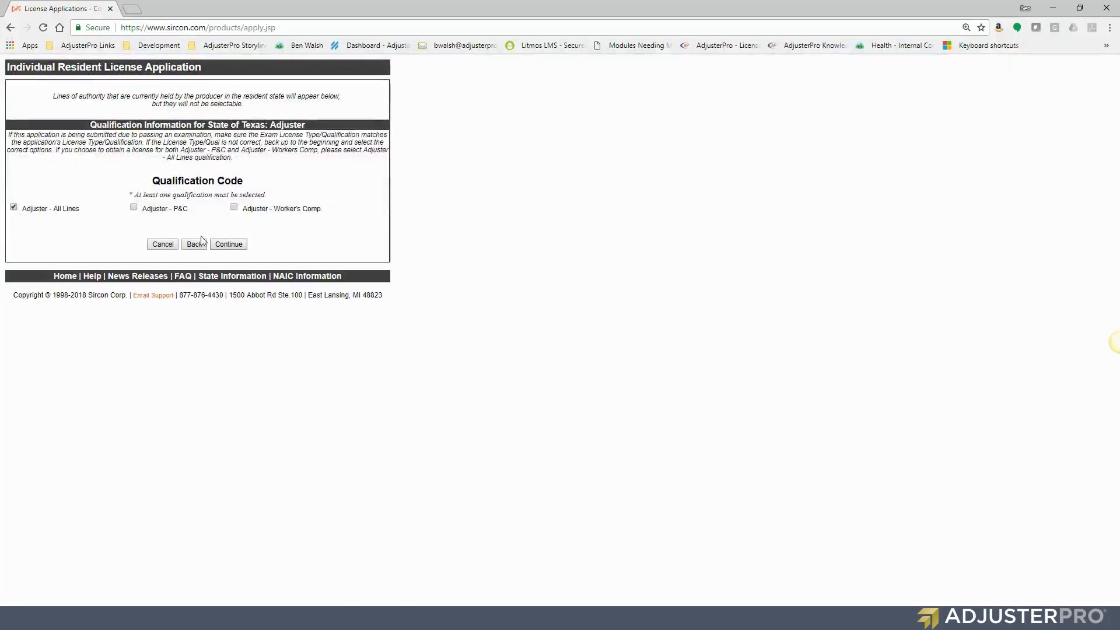
left_click(230, 246)
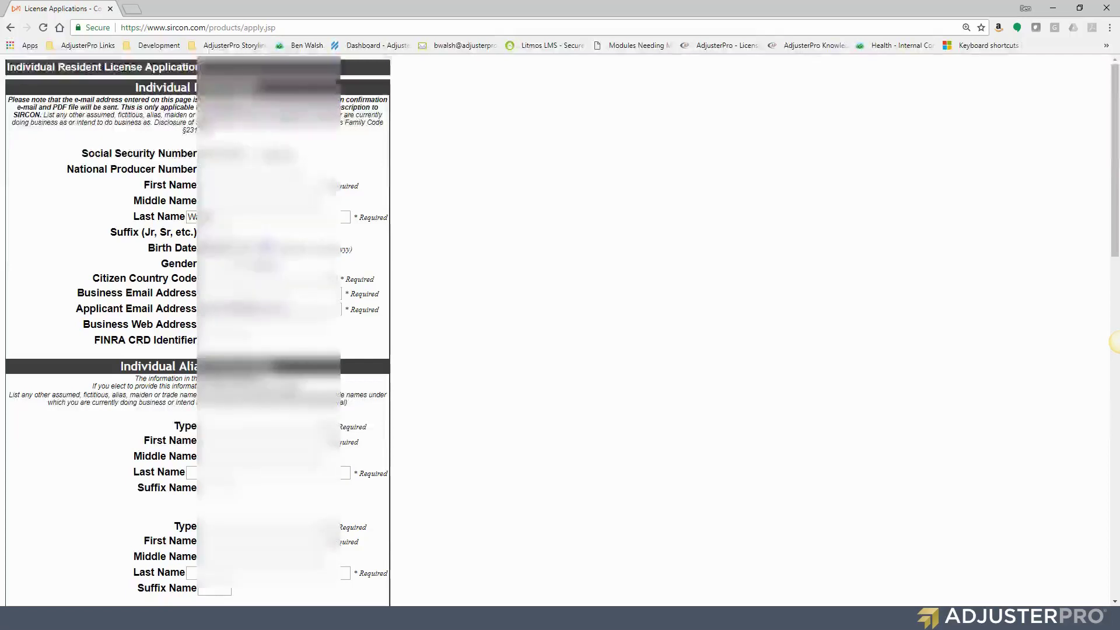
Go through the personal, alias, address and phone sections and continue to Employment History
scroll(241, 299, "down", 6)
scroll(140, 86, "up", 1)
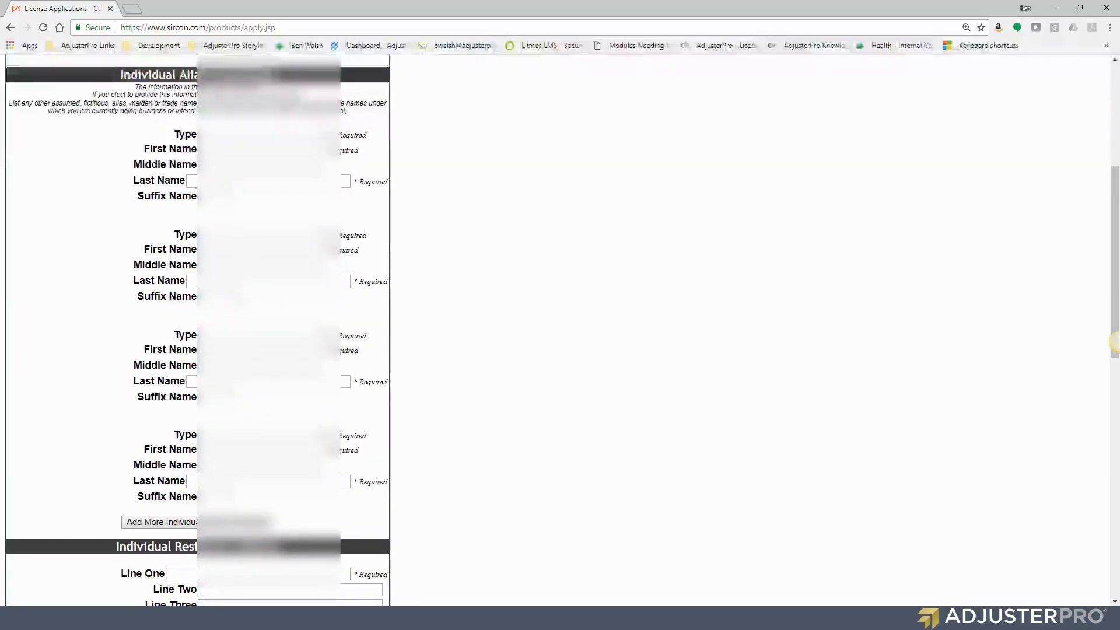
left_click_drag(140, 86, 266, 90)
scroll(369, 154, "down", 6)
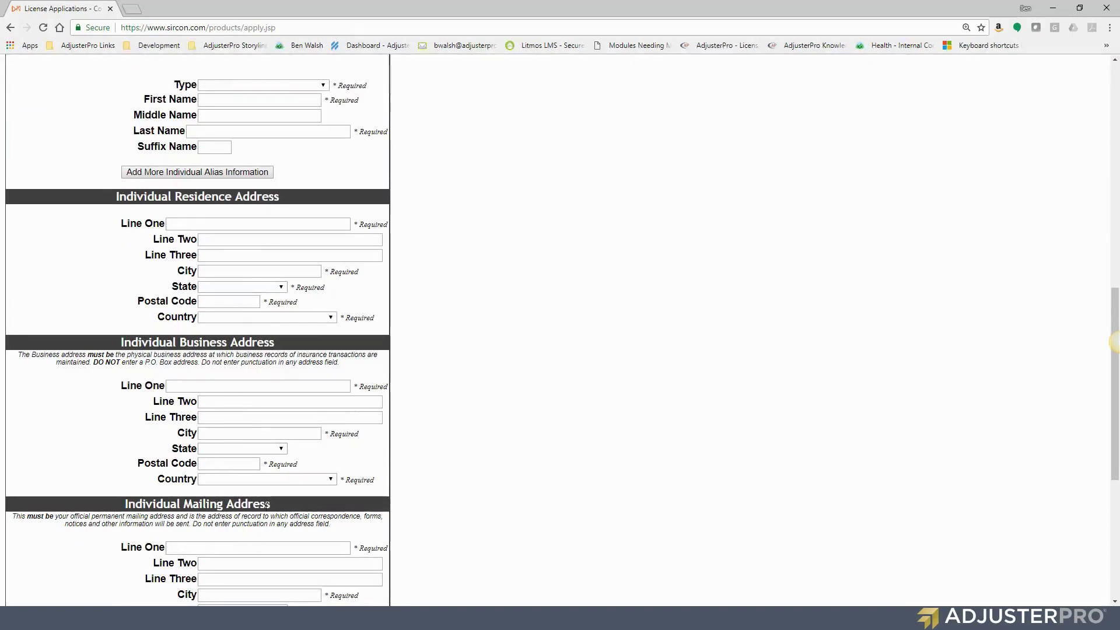
scroll(270, 486, "down", 2)
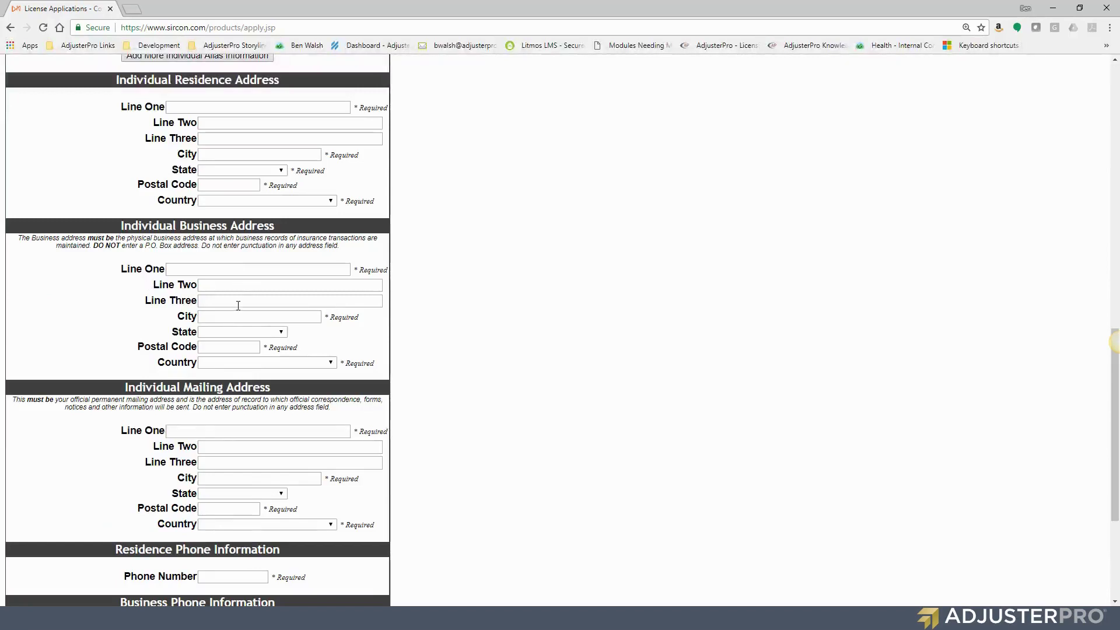
scroll(292, 360, "down", 3)
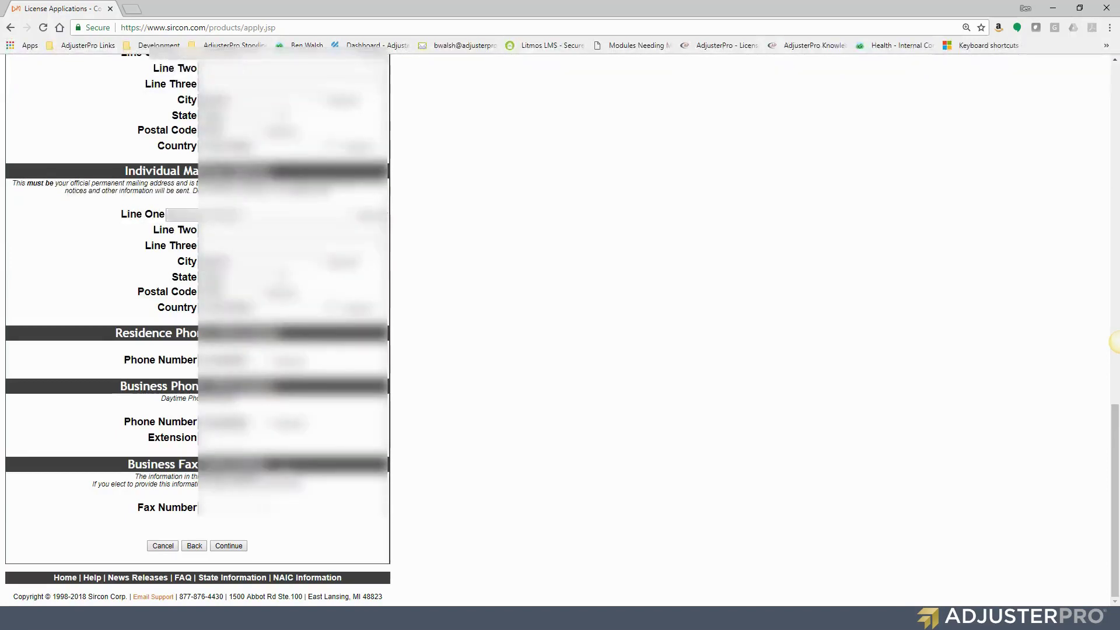
left_click(229, 547)
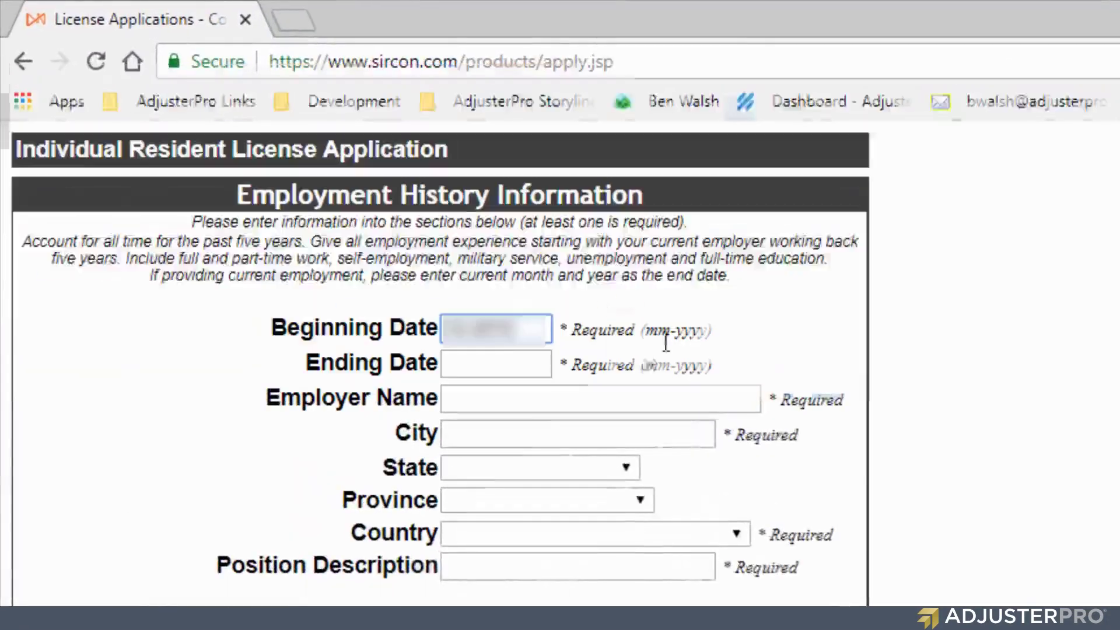
Enter 01-2018 as the first employer's Ending Date and review the employment entry
left_click_drag(445, 330, 514, 356)
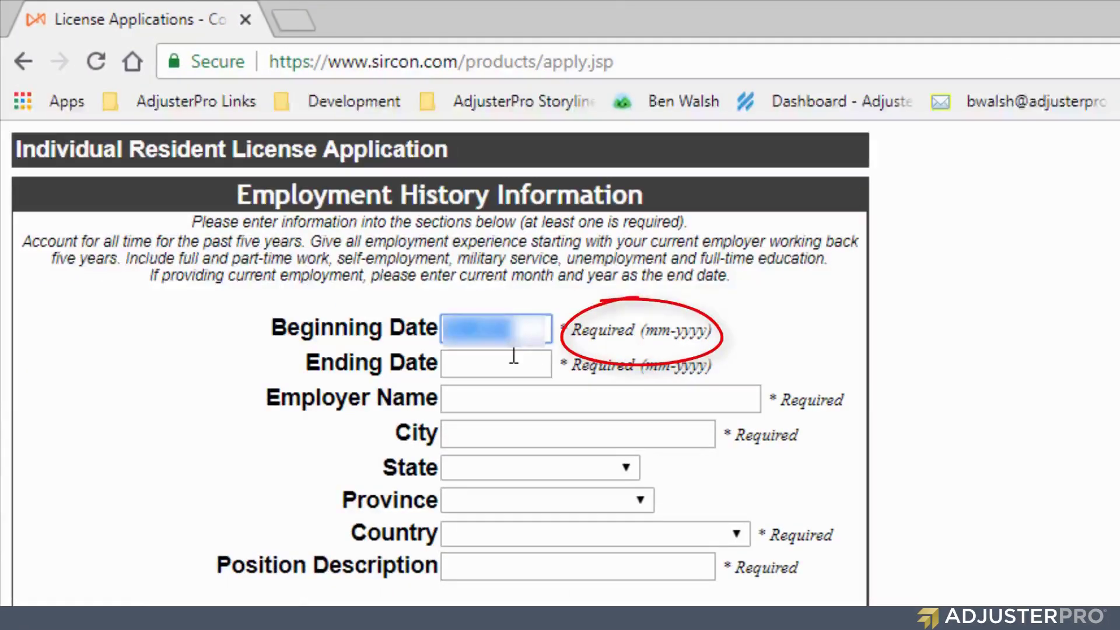
left_click(513, 356)
type("01-2018")
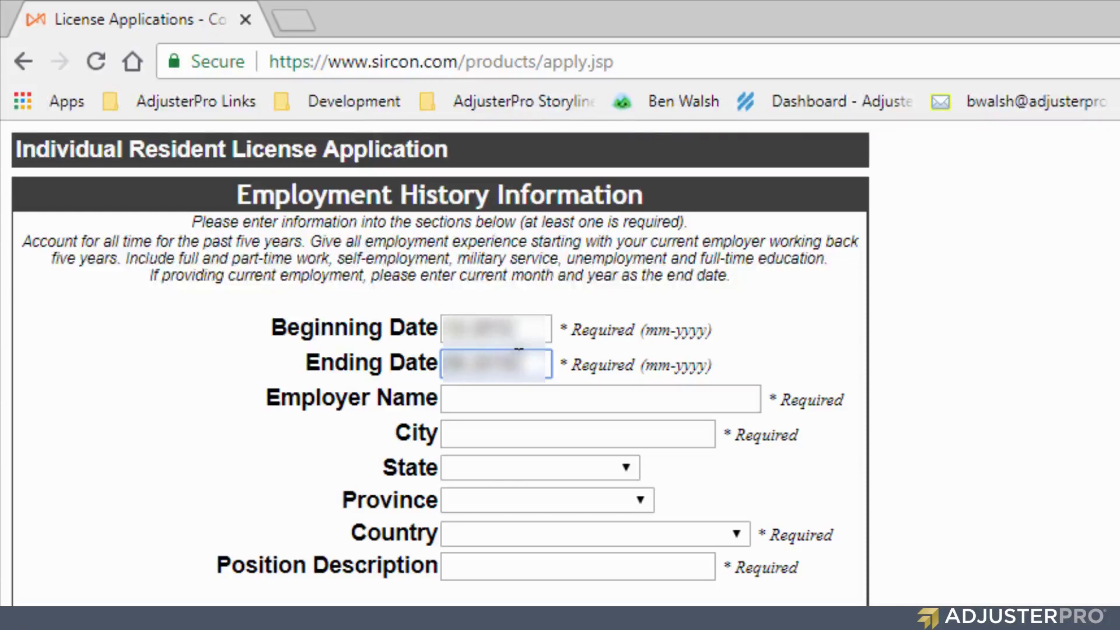
scroll(651, 433, "down", 5)
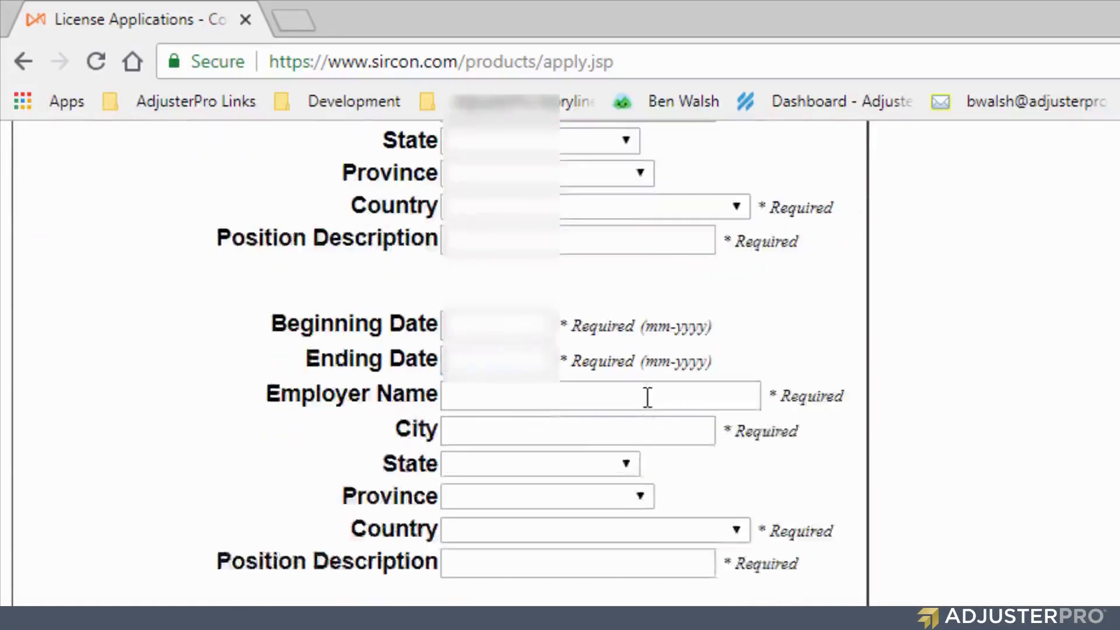
scroll(648, 398, "down", 3)
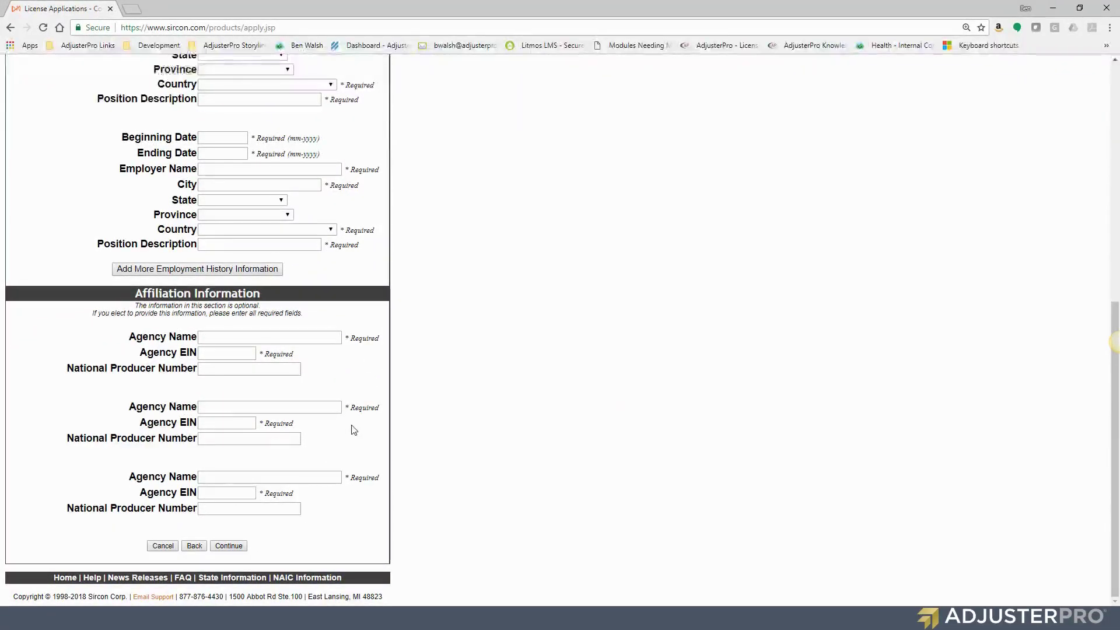
scroll(354, 430, "up", 10)
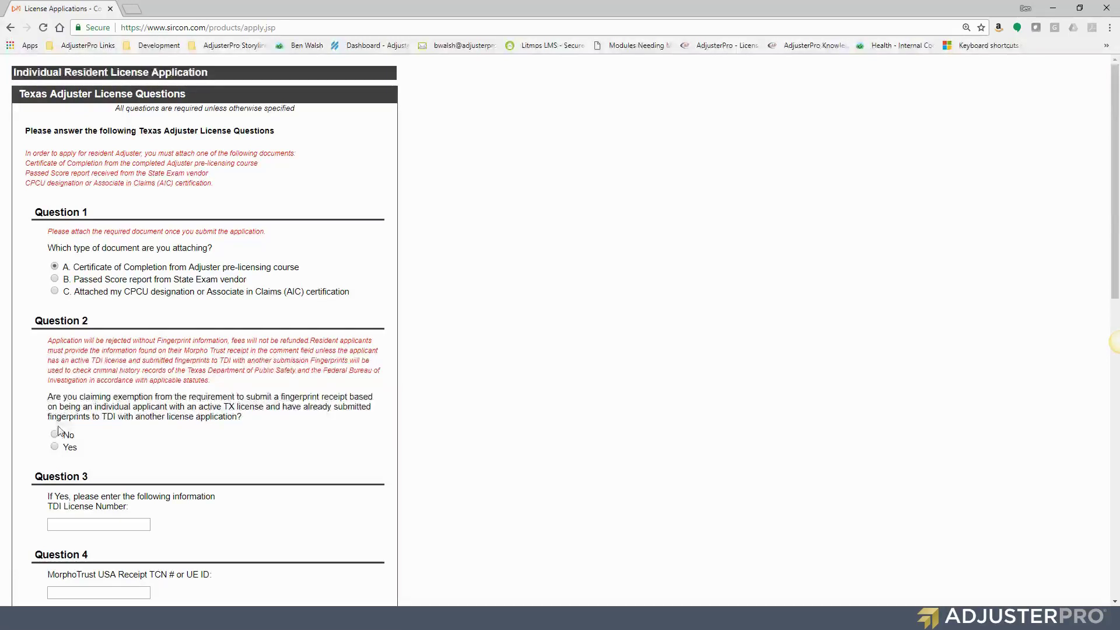
Answer No to fingerprint exemption, then enter the MorphoTrust receipt number, TX city location and date 06-06-2018
left_click(55, 436)
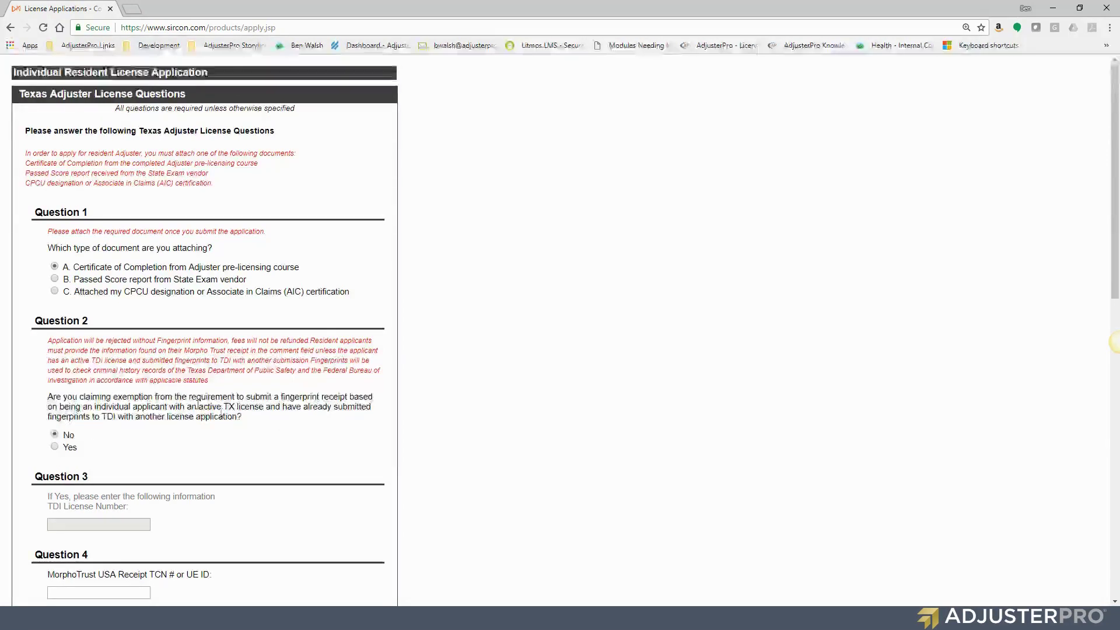
scroll(229, 408, "down", 3)
left_click(96, 418)
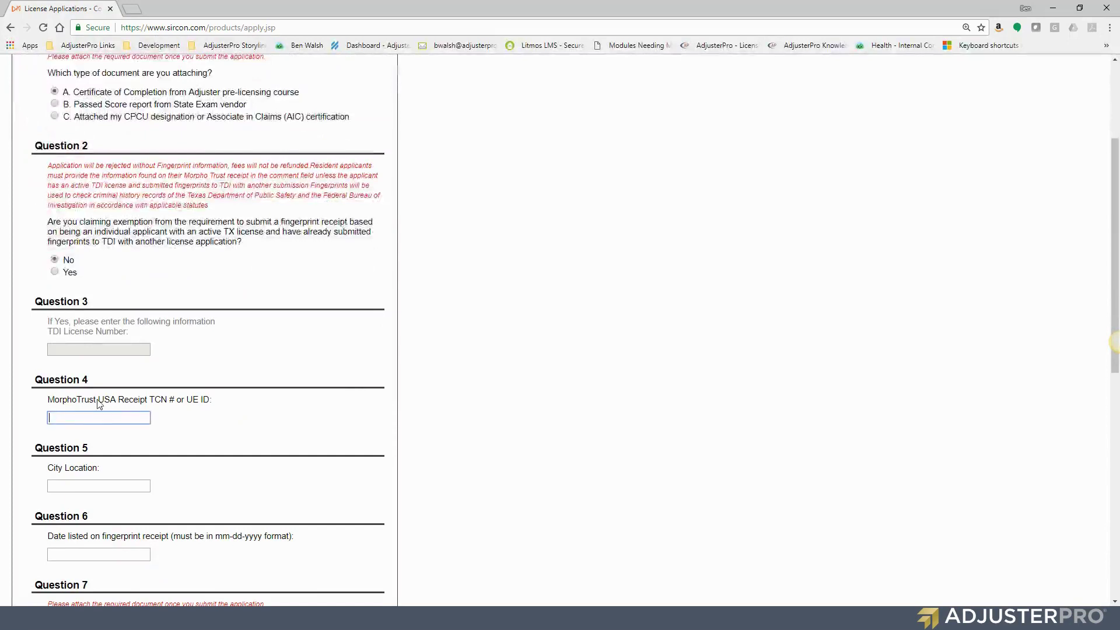
type("123456")
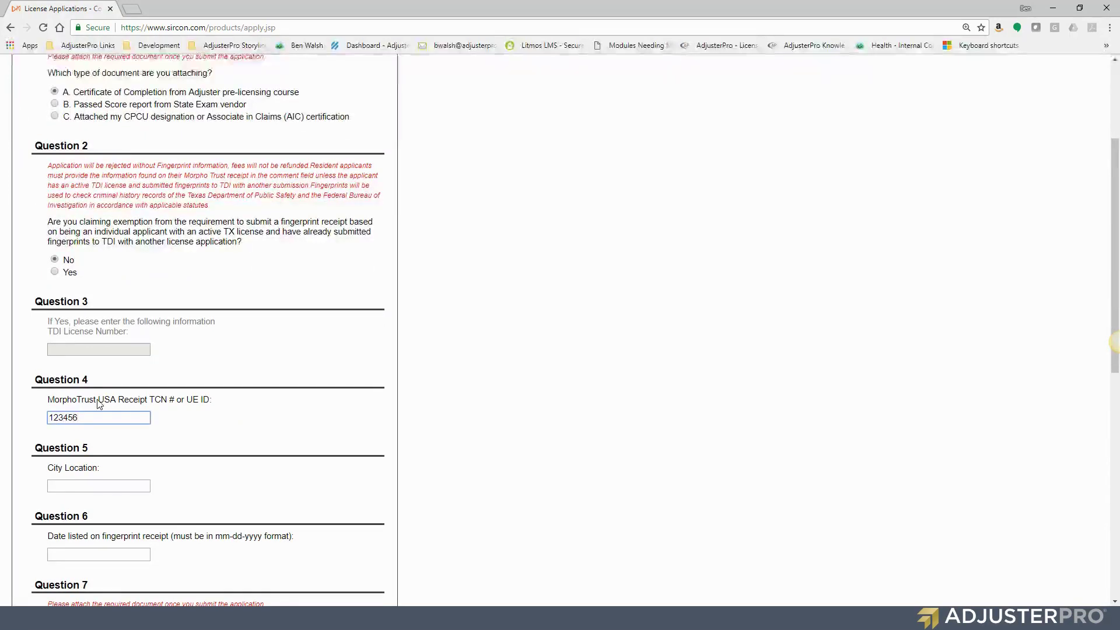
left_click(133, 486)
type("Dallas")
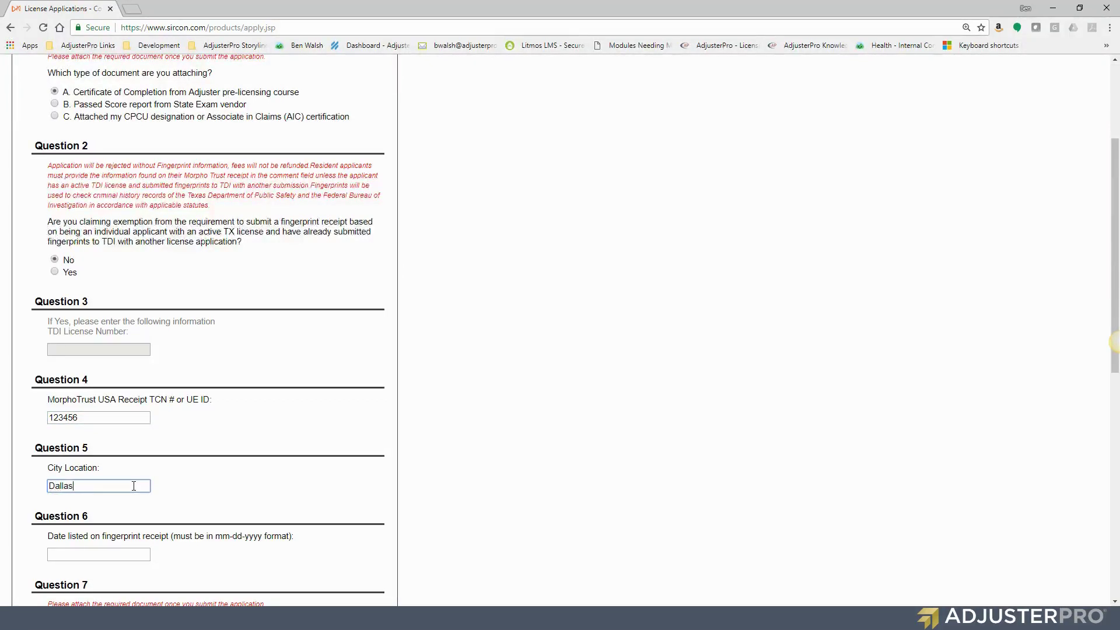
type("TX")
left_click(131, 555)
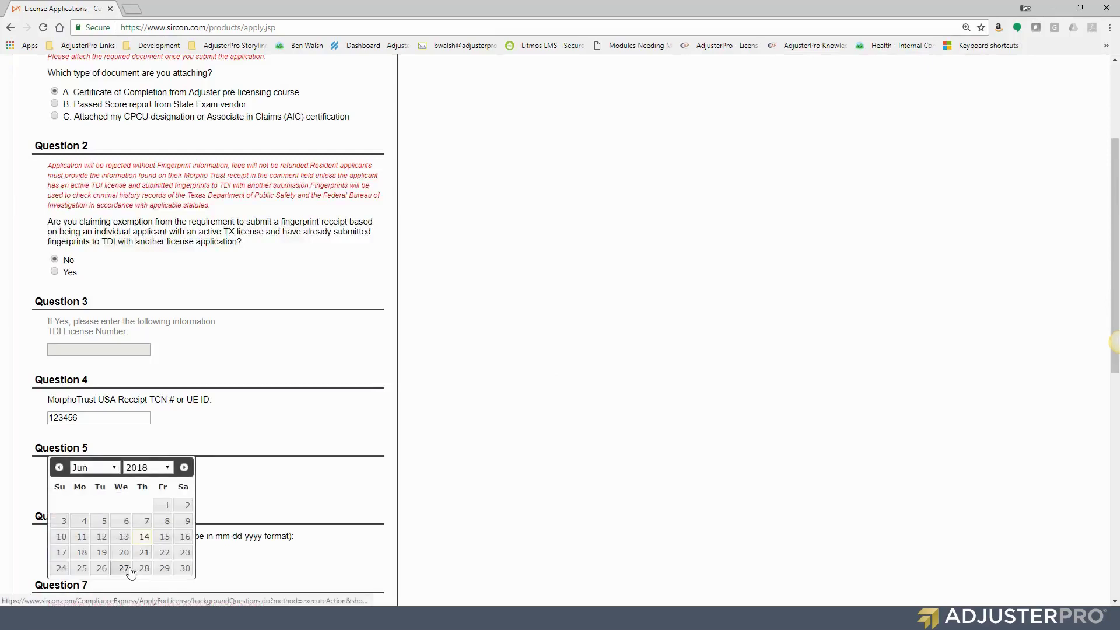
left_click(125, 527)
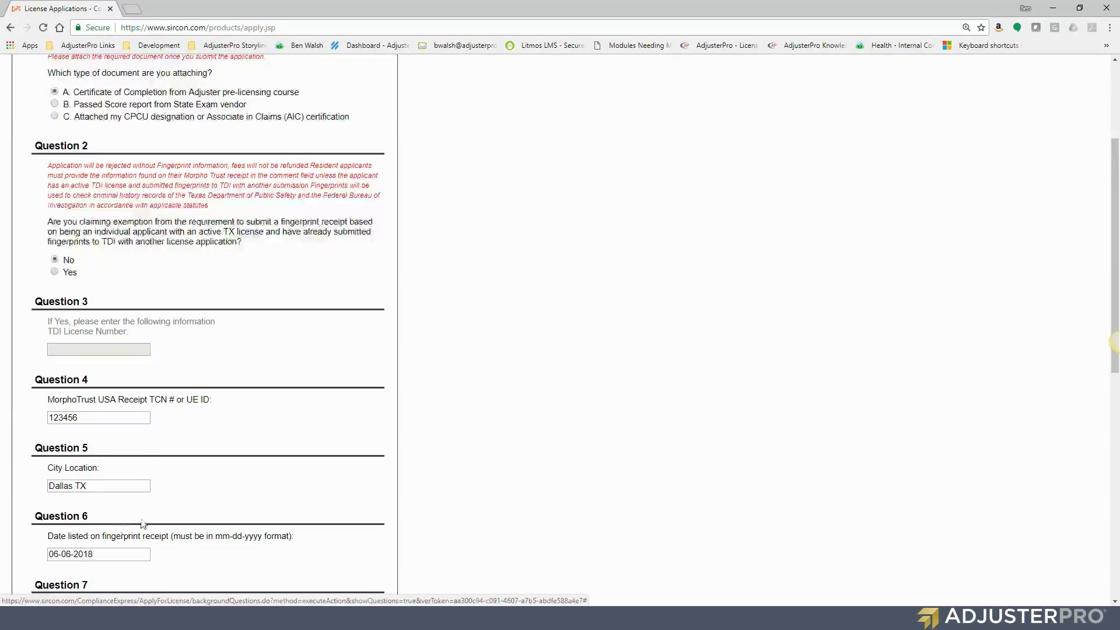
Answer No to other-state licenses, confirm TX requirements were read, and enter the applicant's name
scroll(143, 523, "down", 4)
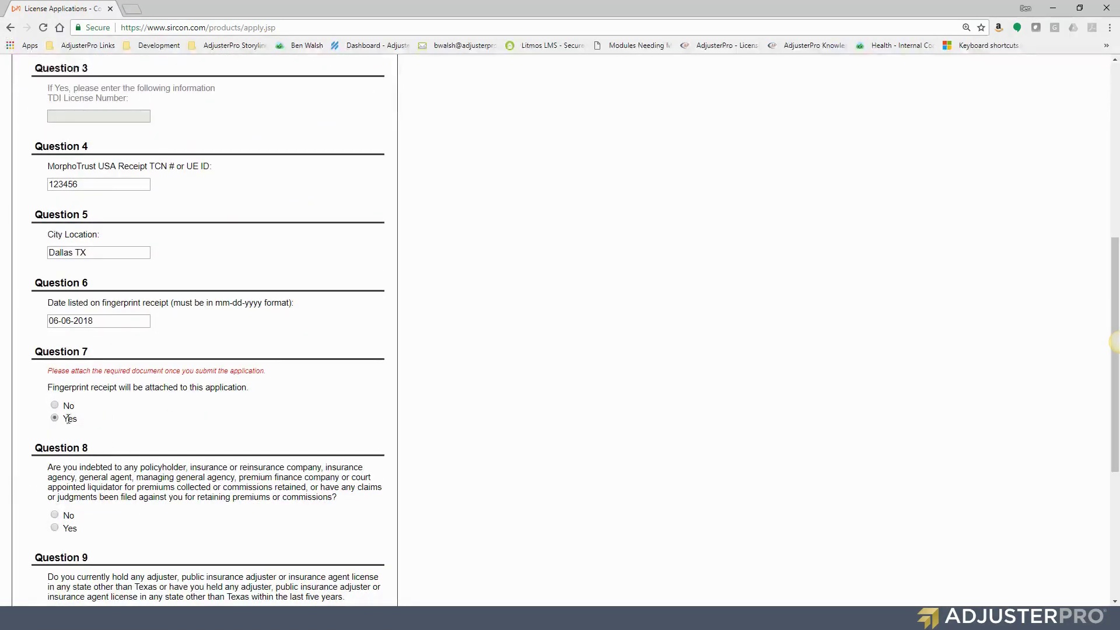
scroll(102, 414, "down", 3)
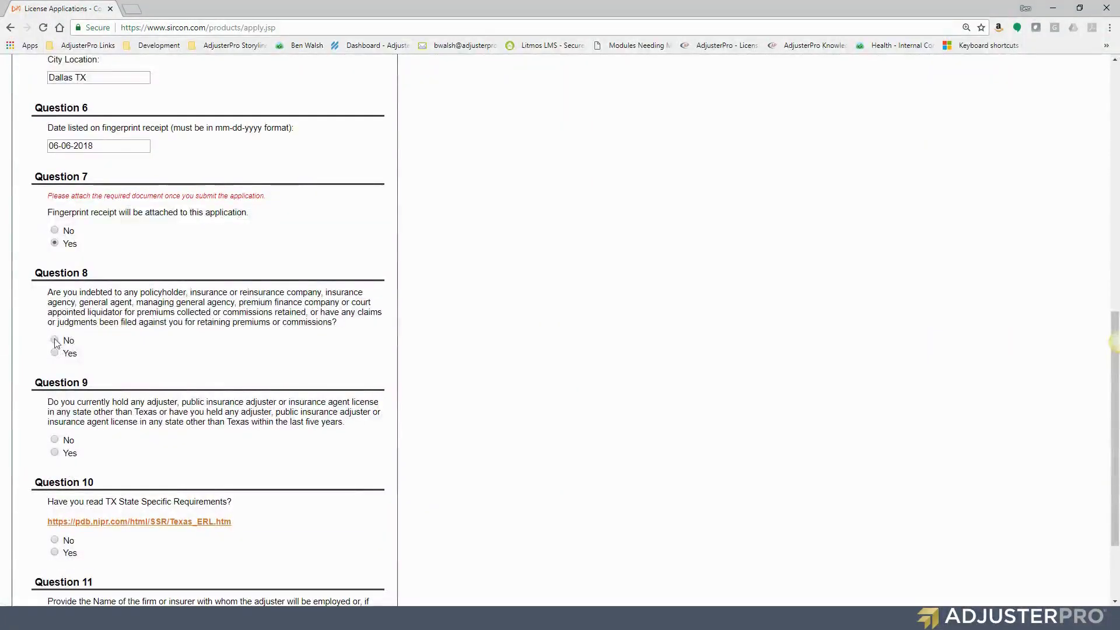
left_click(55, 441)
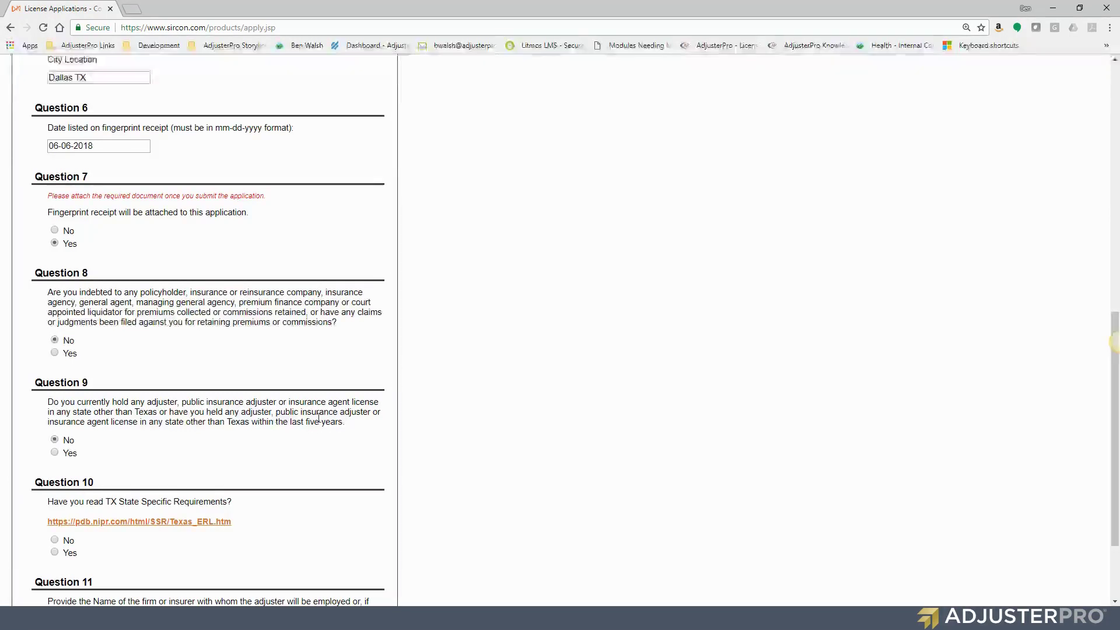
scroll(66, 384, "down", 2)
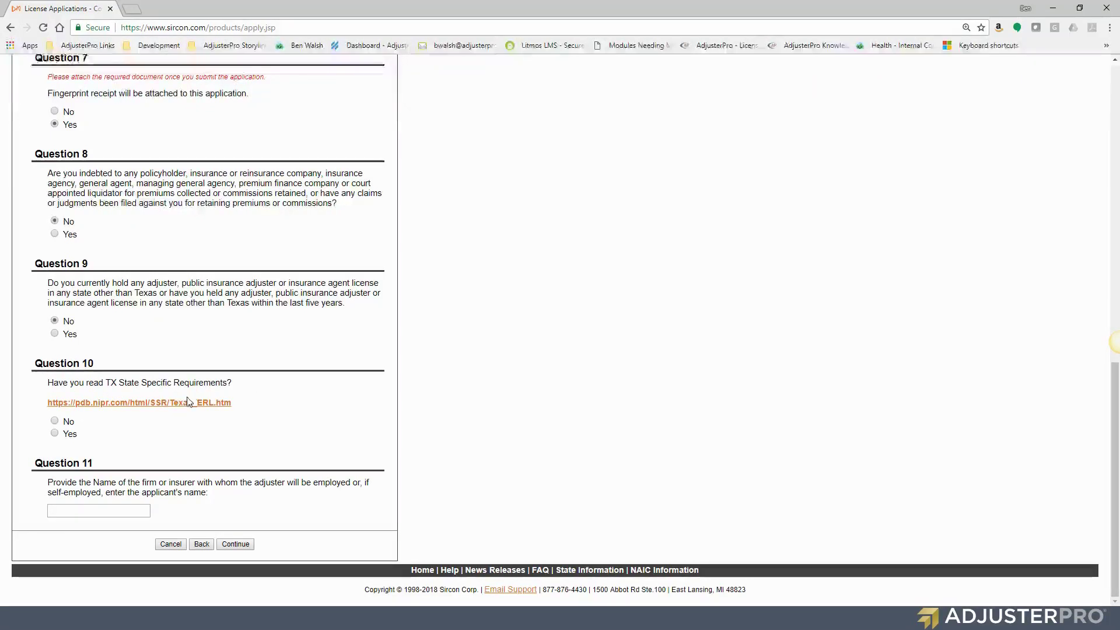
left_click(55, 434)
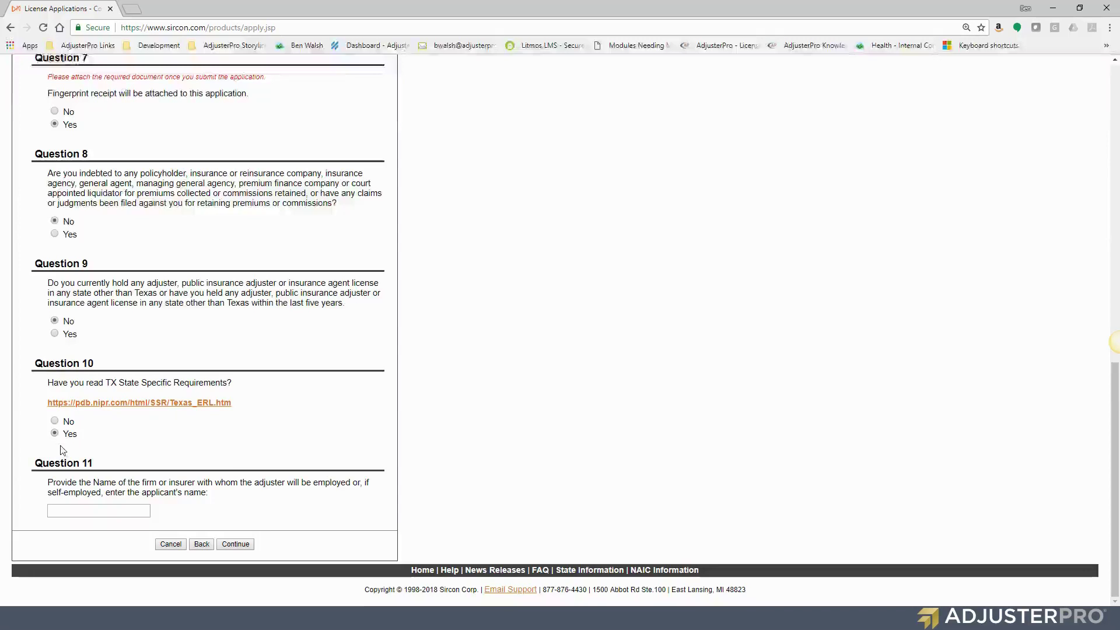
left_click(93, 507)
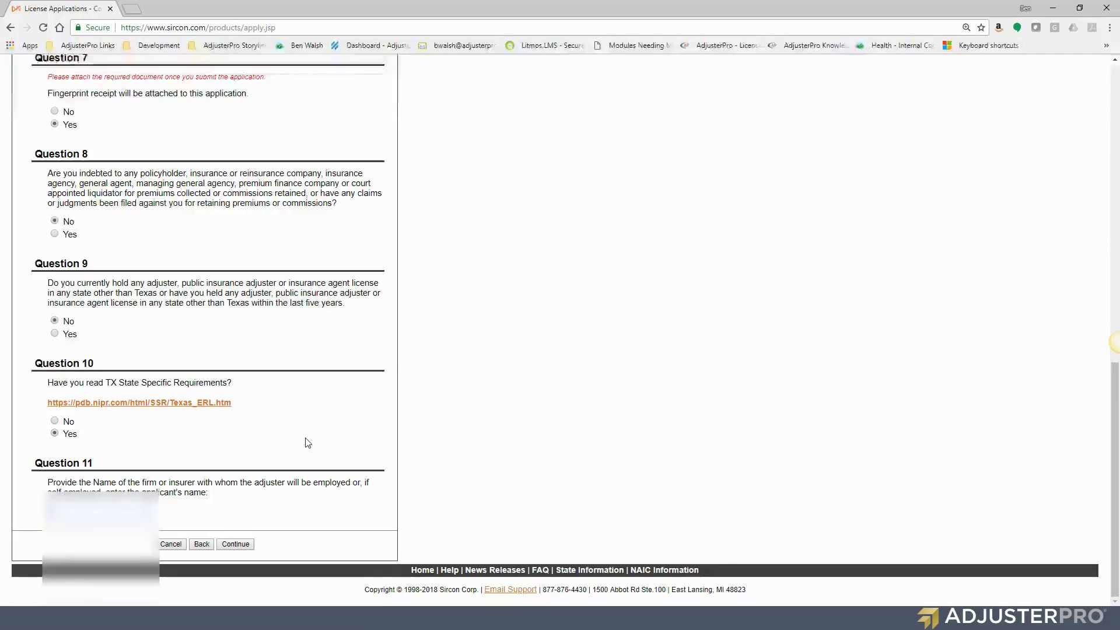
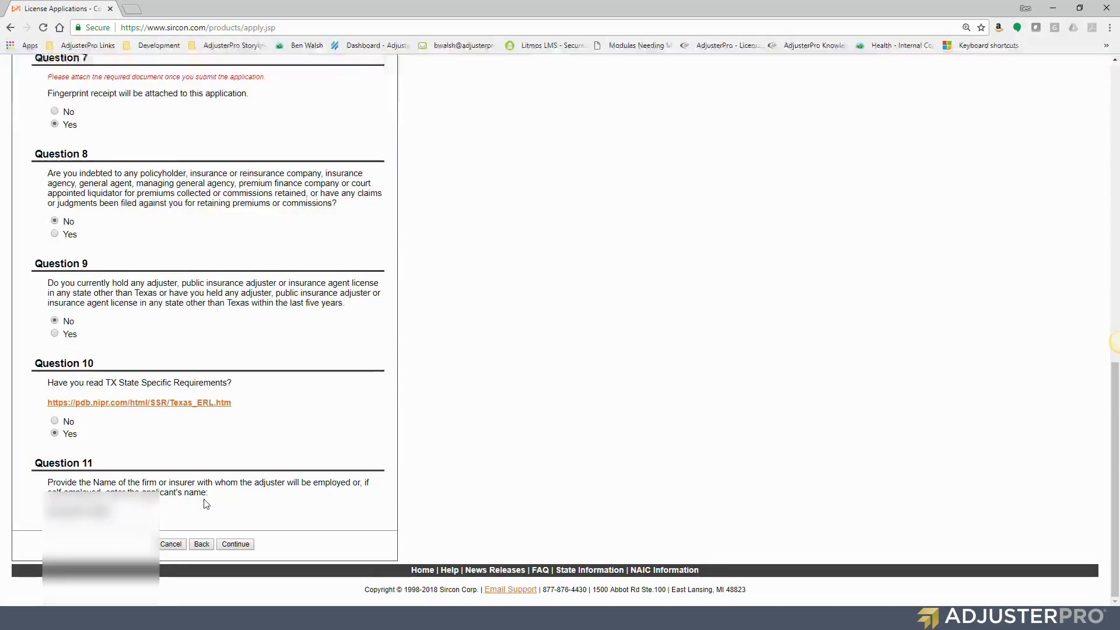
left_click(236, 545)
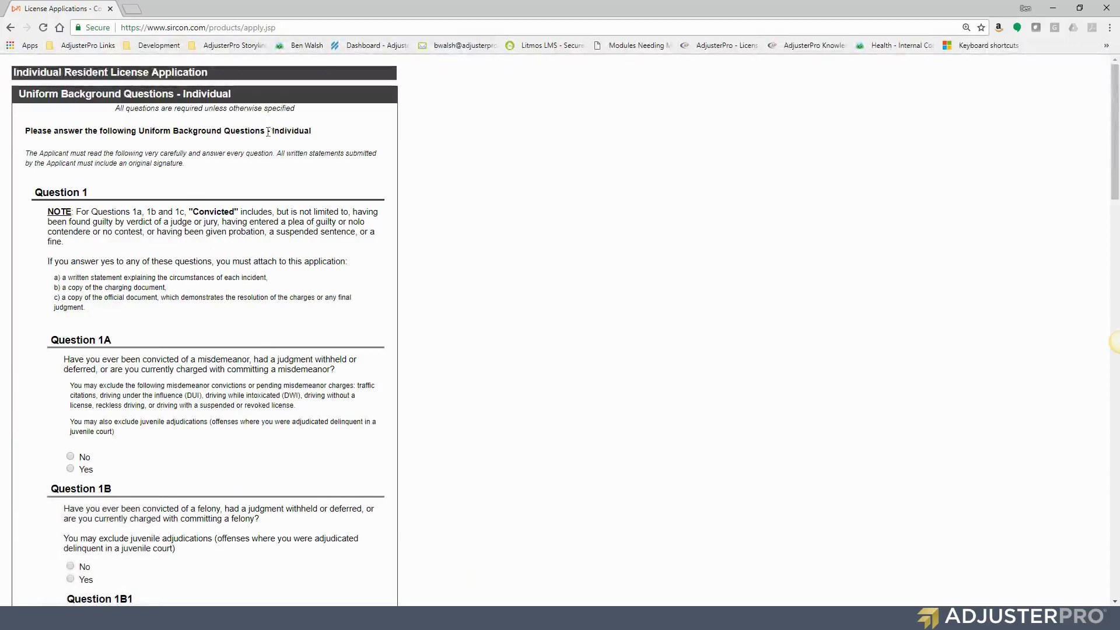
Answer No to the misdemeanor, felony, administrative proceeding, judgment/bankruptcy and tax delinquency questions
scroll(180, 211, "down", 1)
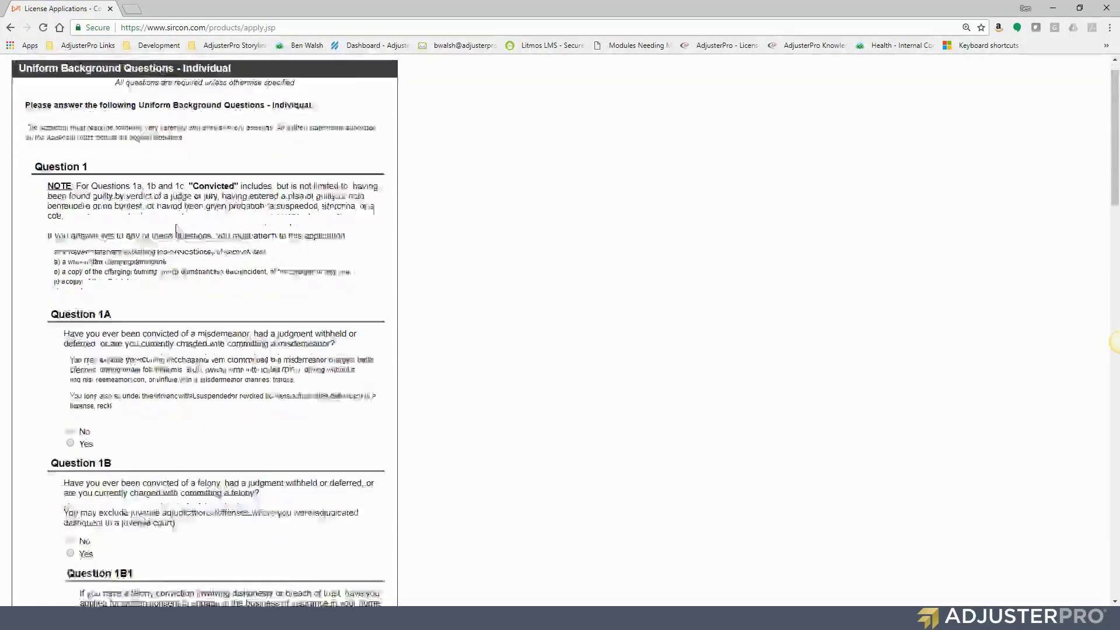
left_click(81, 399)
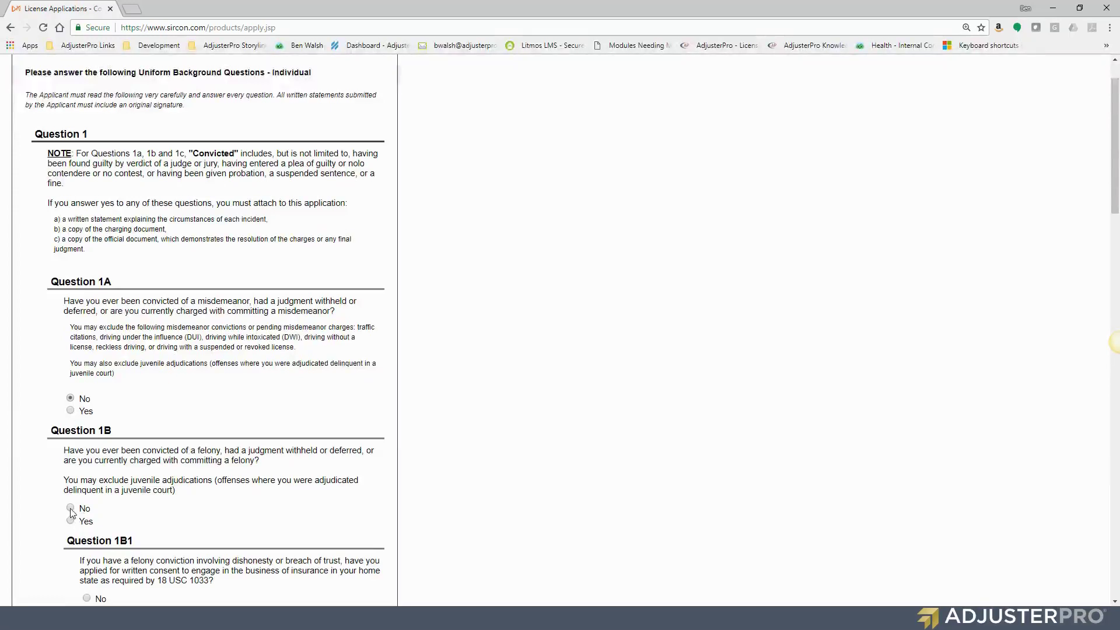
left_click(70, 508)
scroll(125, 385, "down", 8)
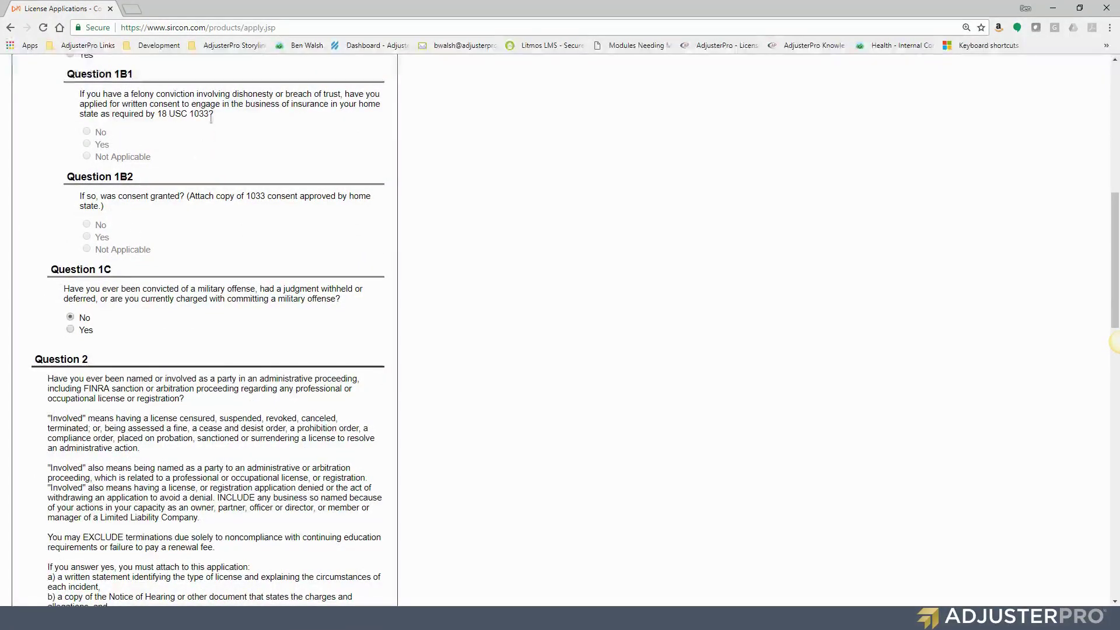
scroll(109, 209, "down", 3)
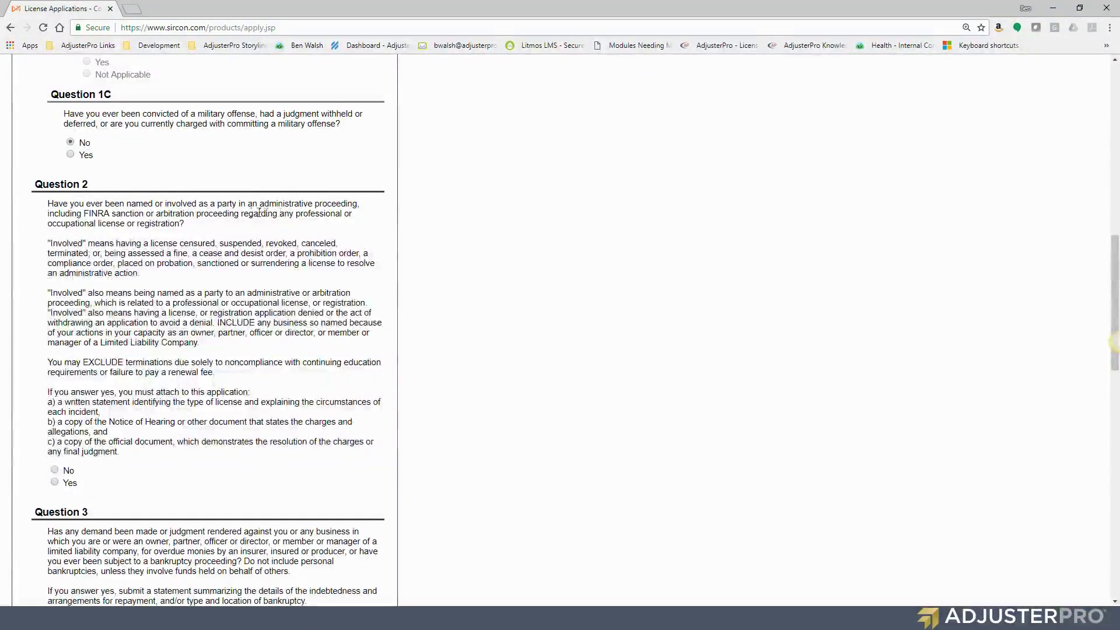
left_click(55, 471)
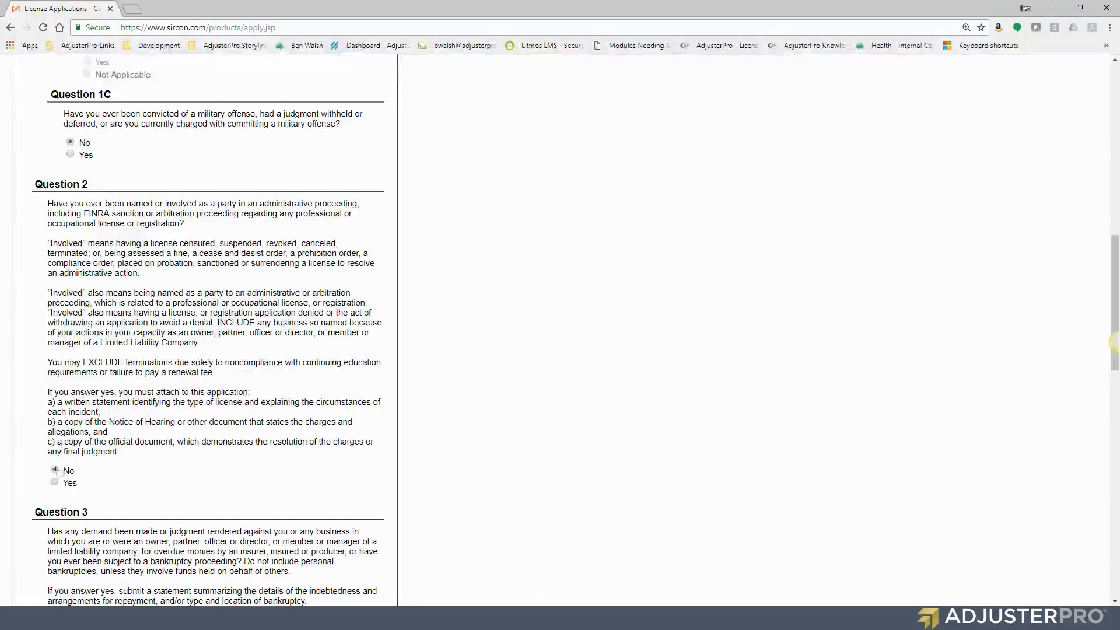
scroll(55, 470, "down", 6)
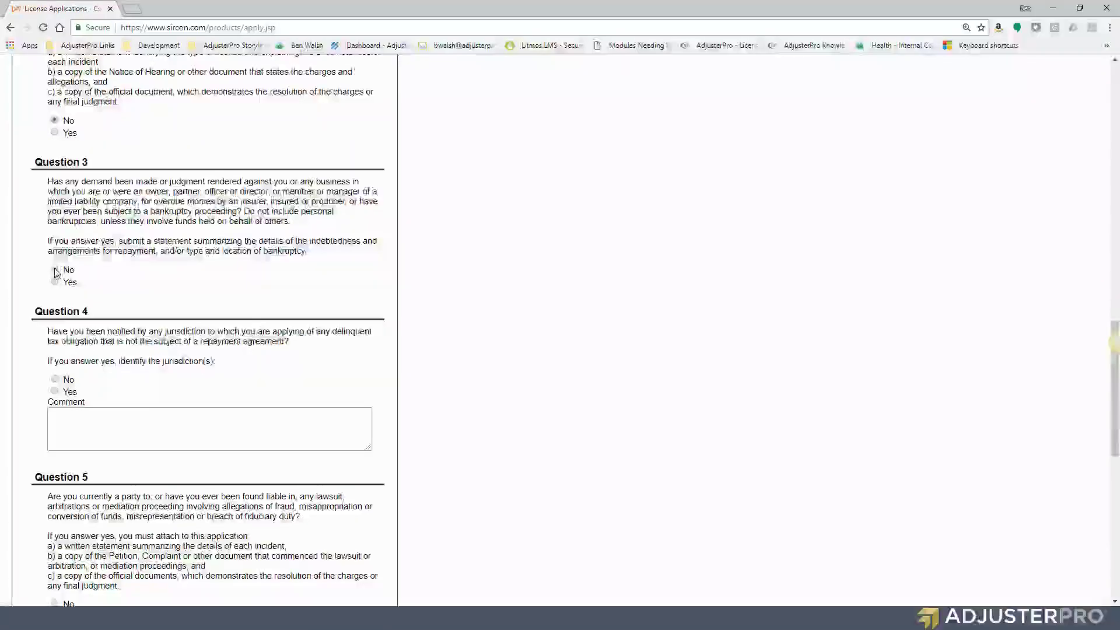
left_click(55, 271)
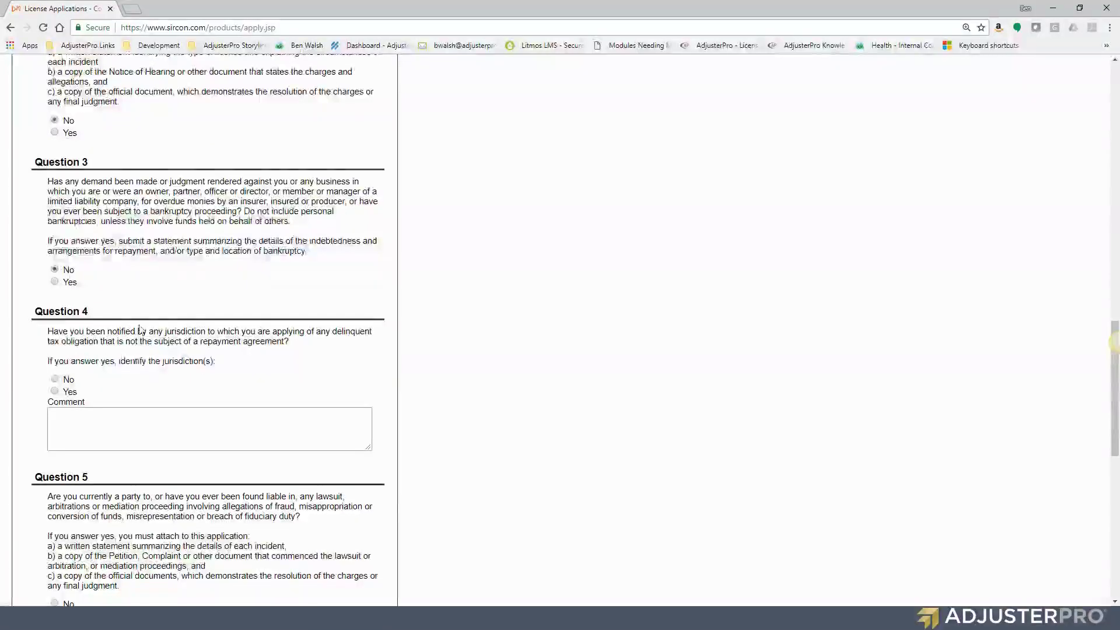
left_click(55, 380)
Answer No to fraud lawsuits, terminated insurance contracts and child support arrearage, then submit
scroll(131, 293, "down", 5)
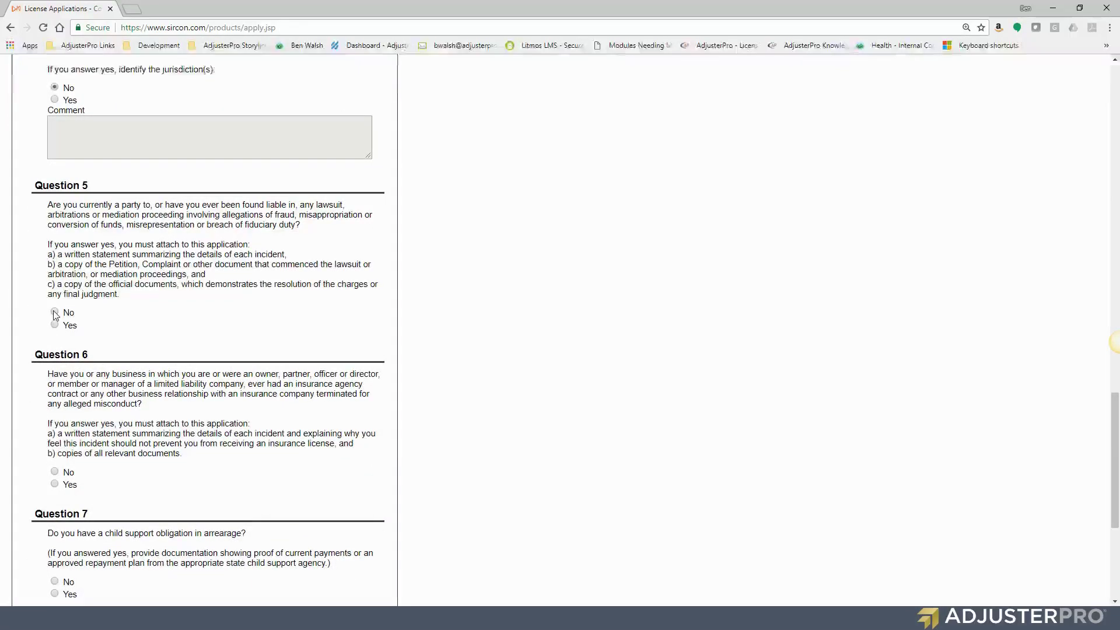
left_click(54, 314)
left_click(76, 473)
scroll(75, 455, "down", 4)
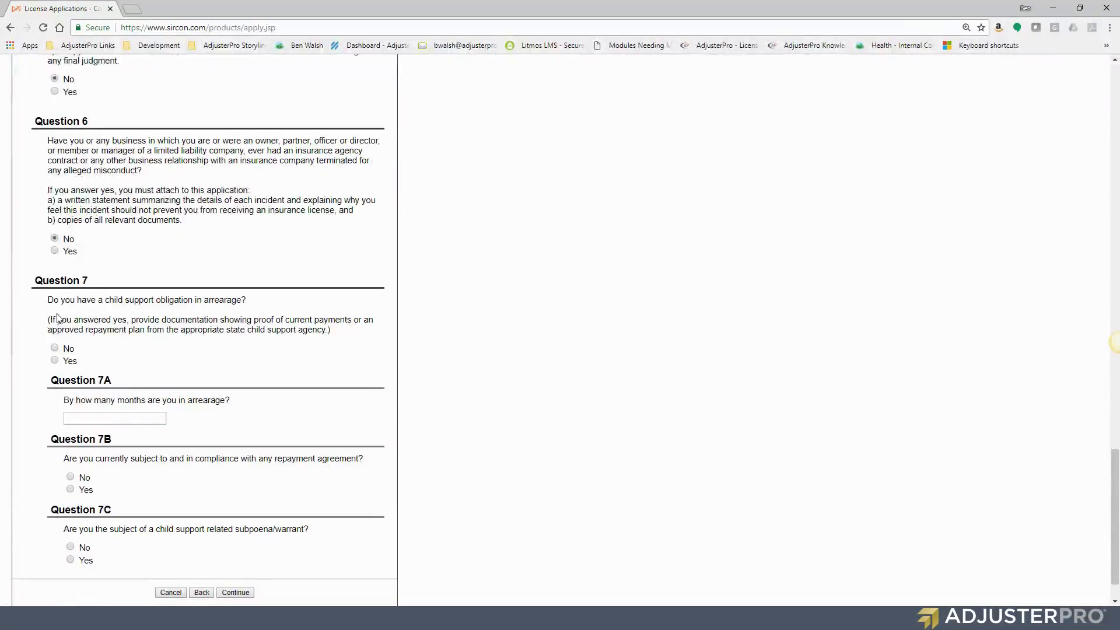
left_click(56, 349)
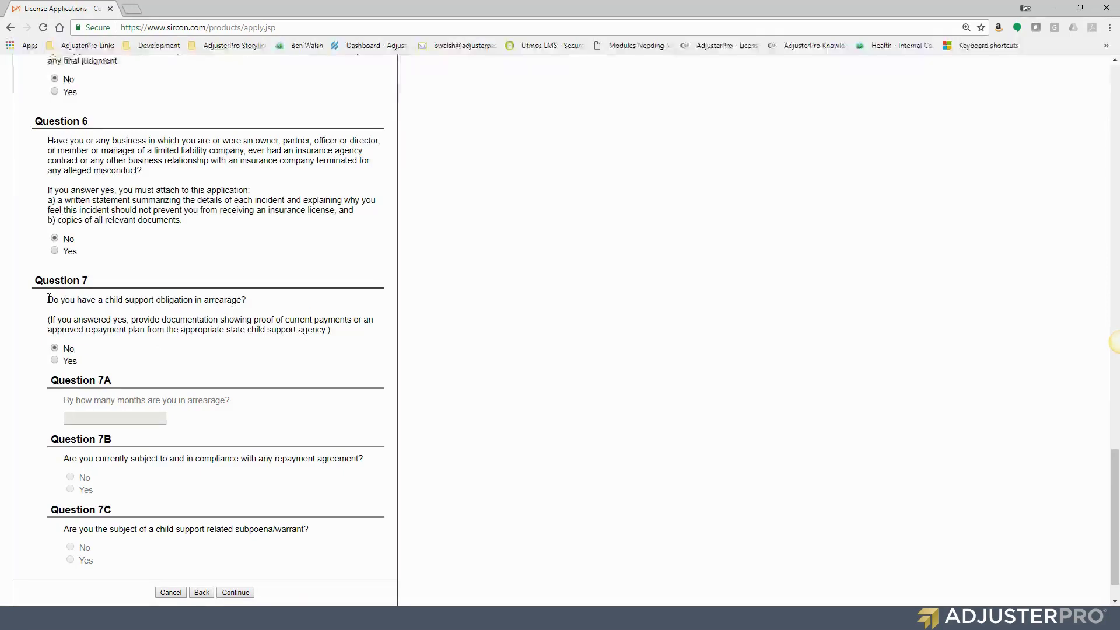
left_click_drag(49, 298, 260, 300)
left_click(260, 300)
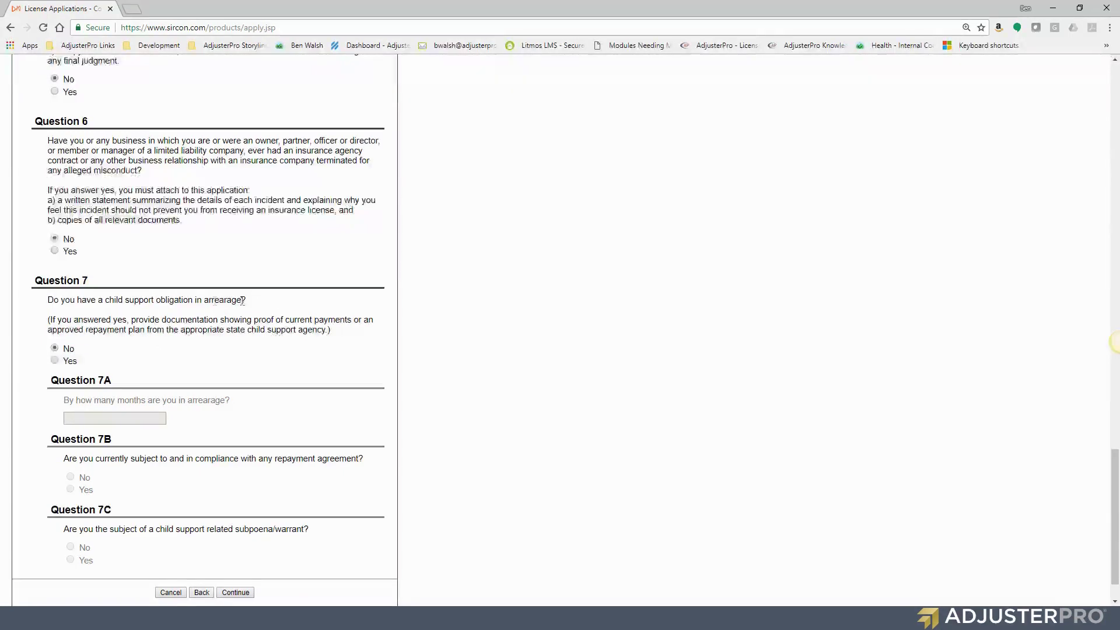
scroll(64, 316, "down", 2)
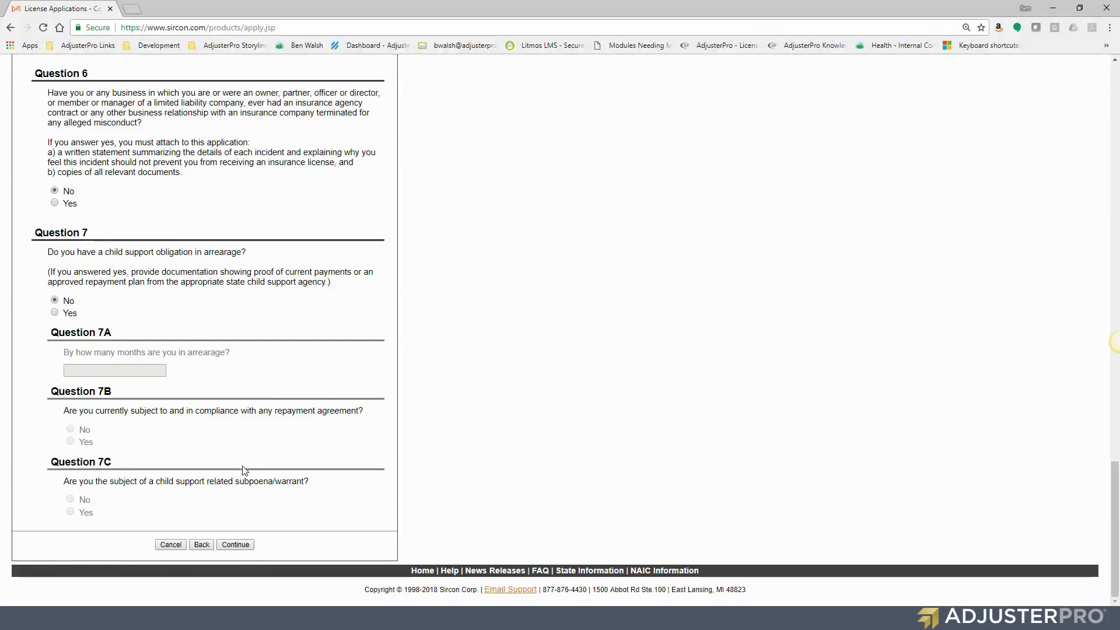
left_click(236, 545)
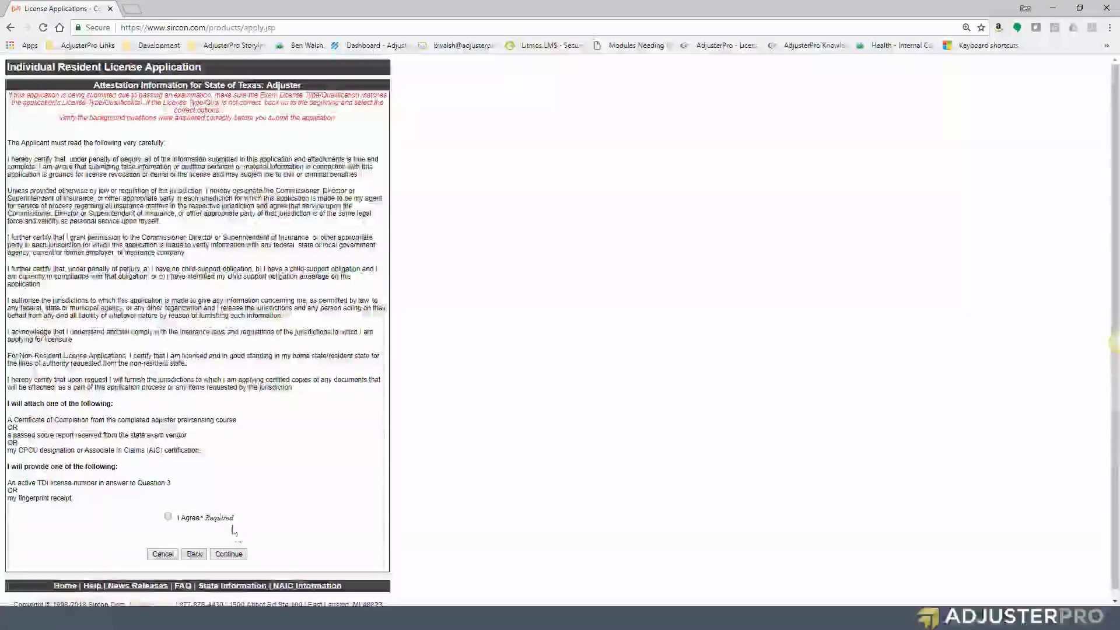
Tick I Agree on the Texas Adjuster attestation and continue to the fee summary
left_click(169, 516)
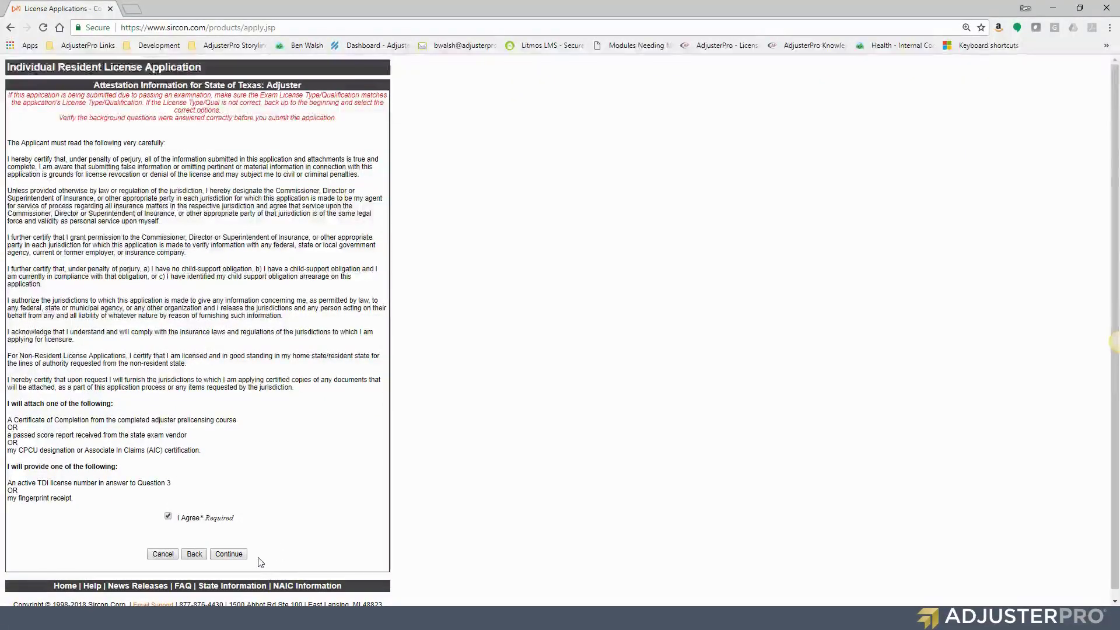
triple_click(166, 143)
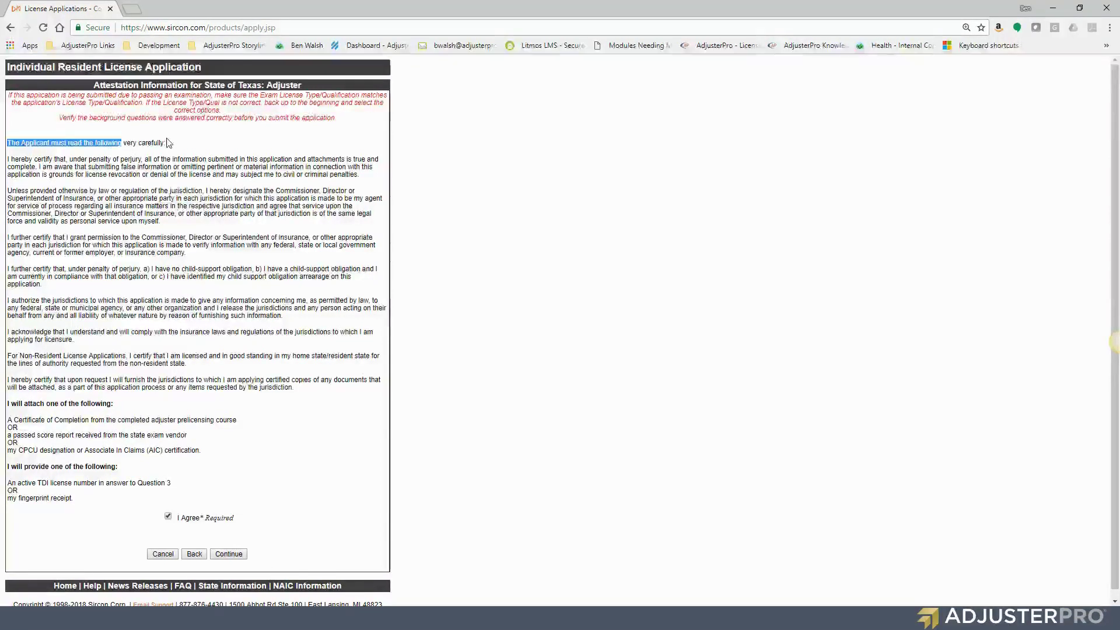
left_click(167, 144)
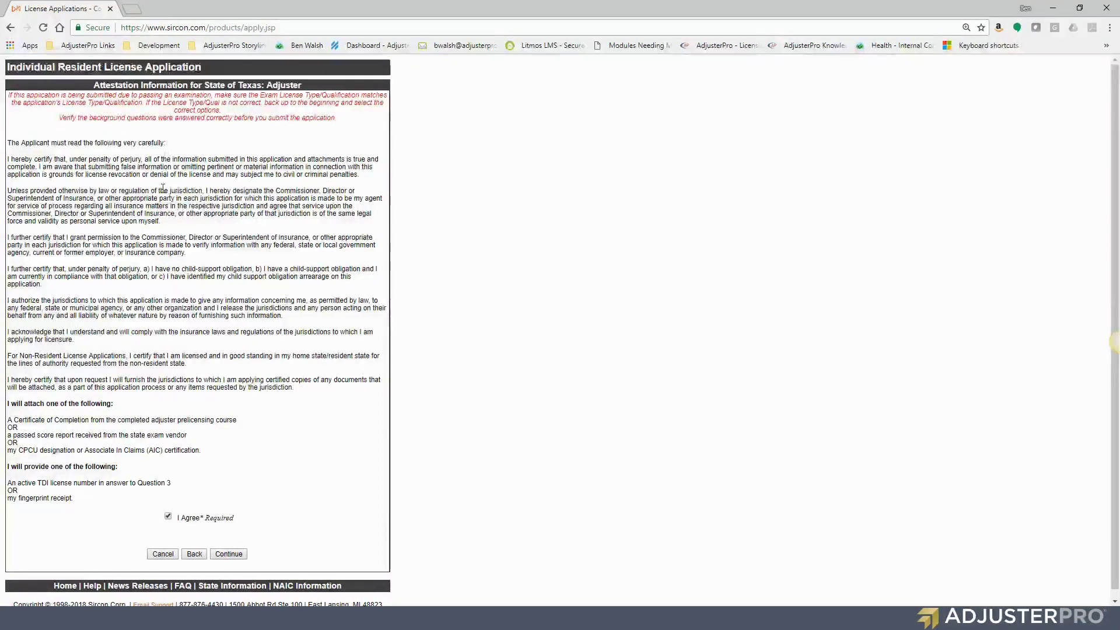
left_click(231, 558)
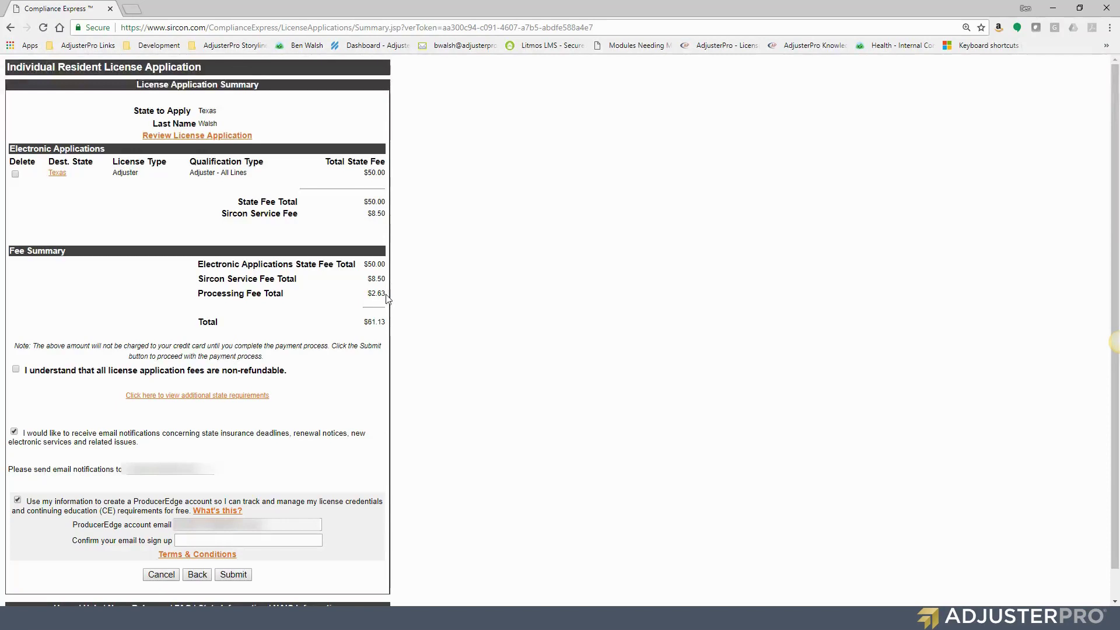
Review the Fee Summary: $50.00, $8.50 and $2.63 fees totaling $61.13
triple_click(370, 294)
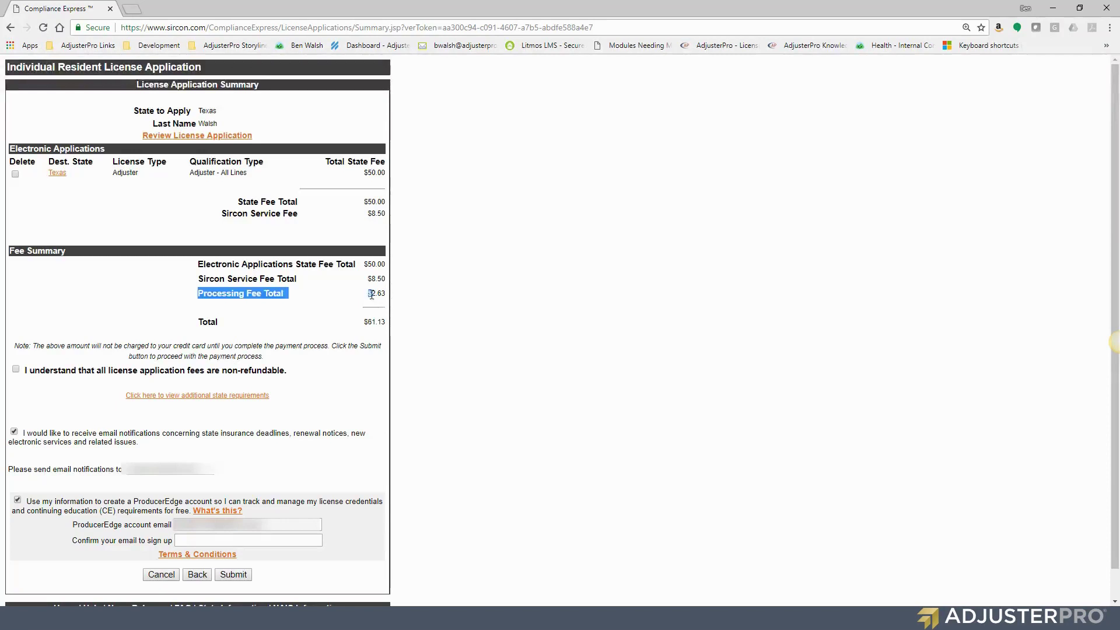
left_click(297, 301)
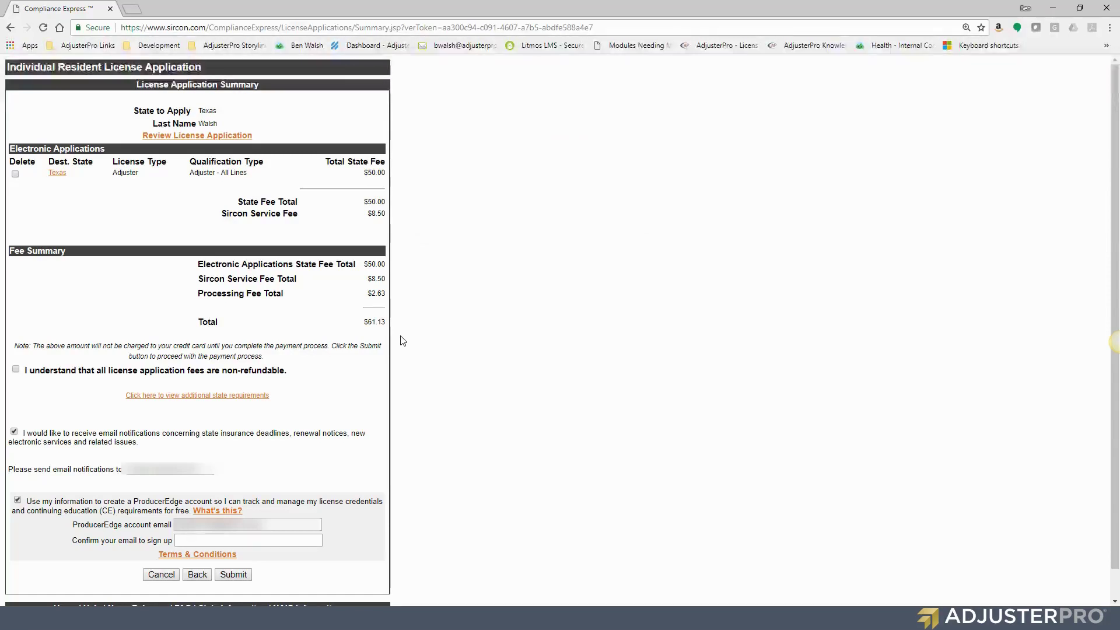
scroll(402, 340, "down", 2)
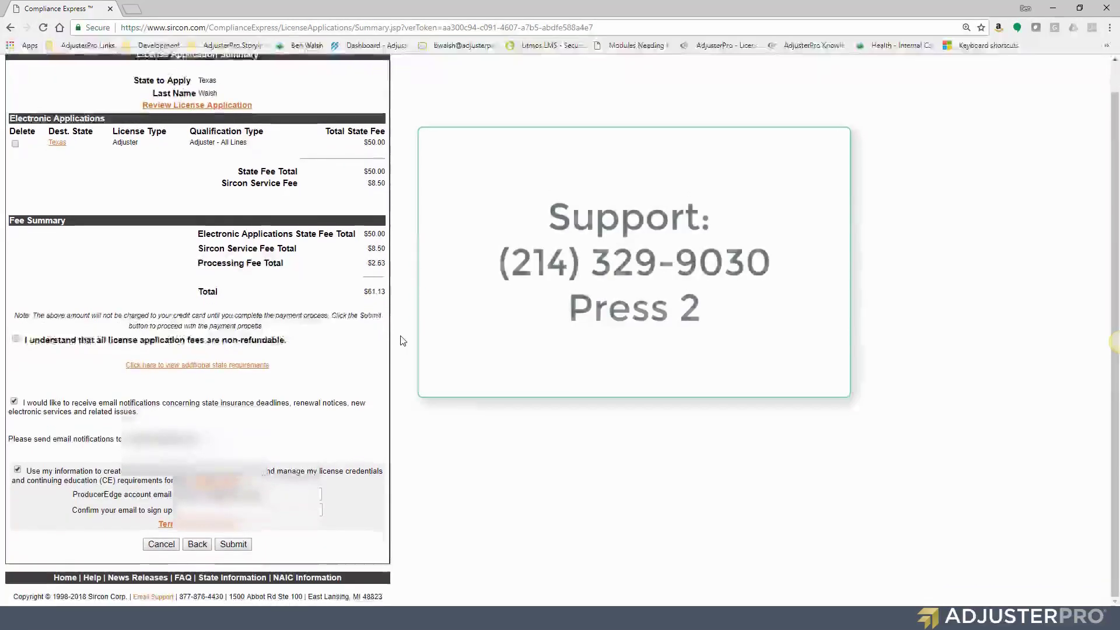